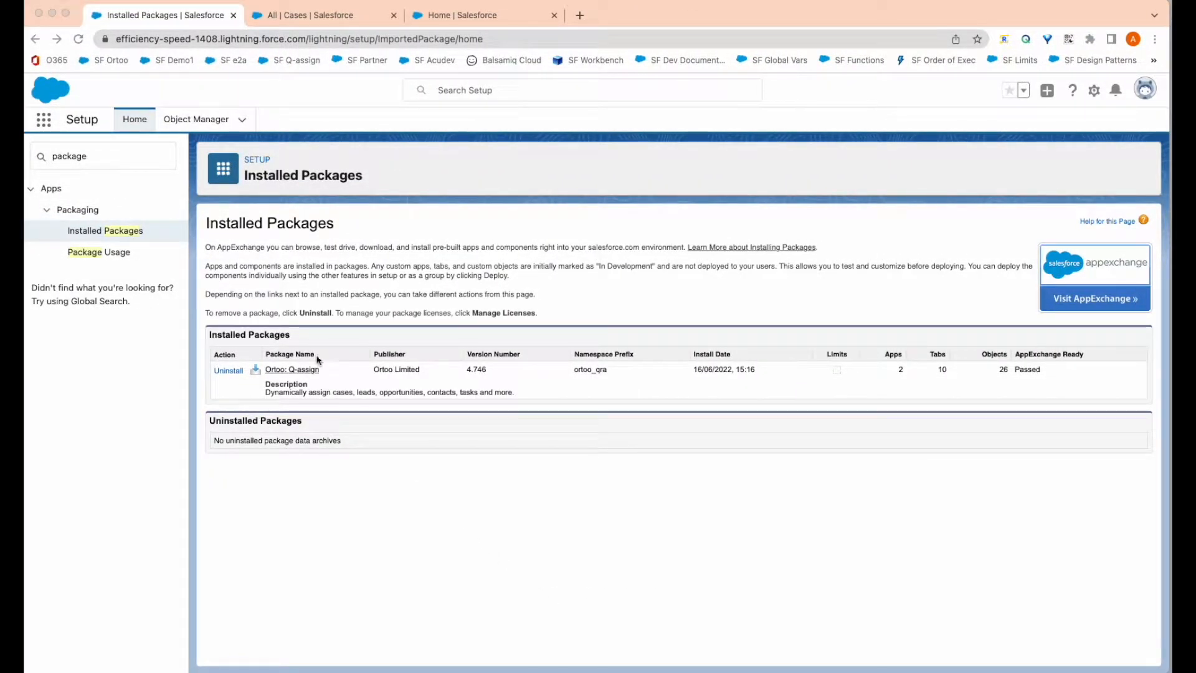
Search Setup for "perm" and open the Permission Sets page
{"action": "left_click", "coordinate": [115, 155]}
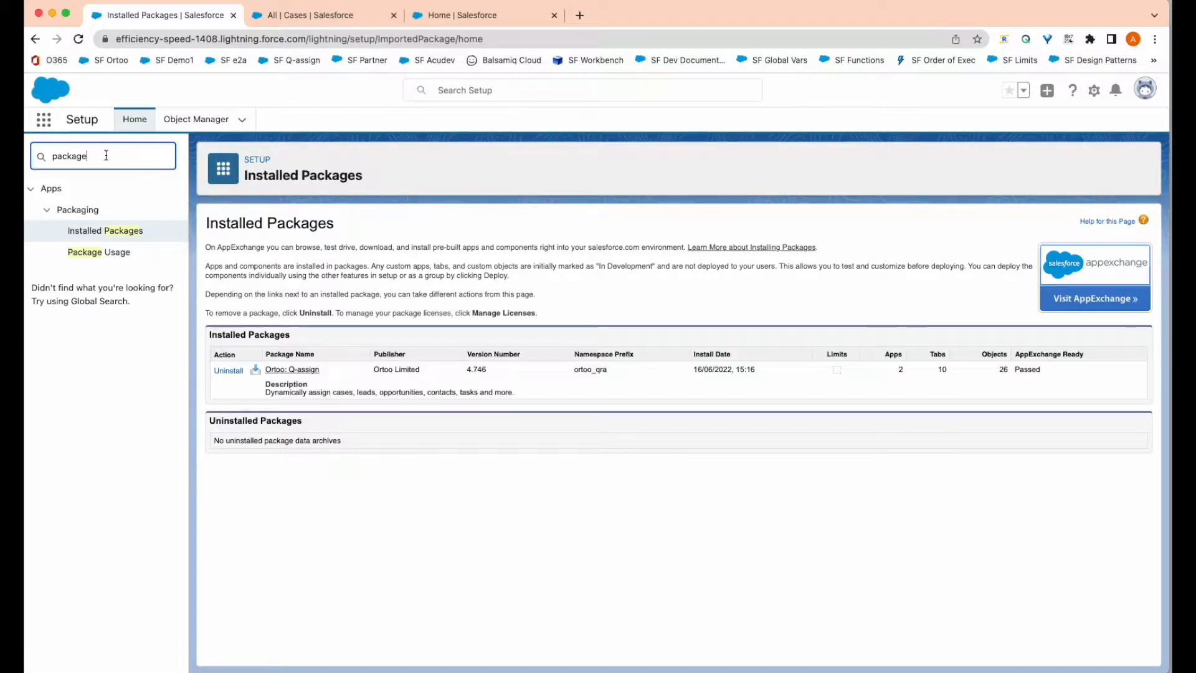
{"action": "key", "text": "BackSpace"}
{"action": "key", "text": "BackSpace"}
{"action": "key", "text": "BackSpace"}
{"action": "key", "text": "BackSpace"}
{"action": "key", "text": "BackSpace"}
{"action": "key", "text": "BackSpace"}
{"action": "key", "text": "BackSpace"}
{"action": "type", "text": "perm"}
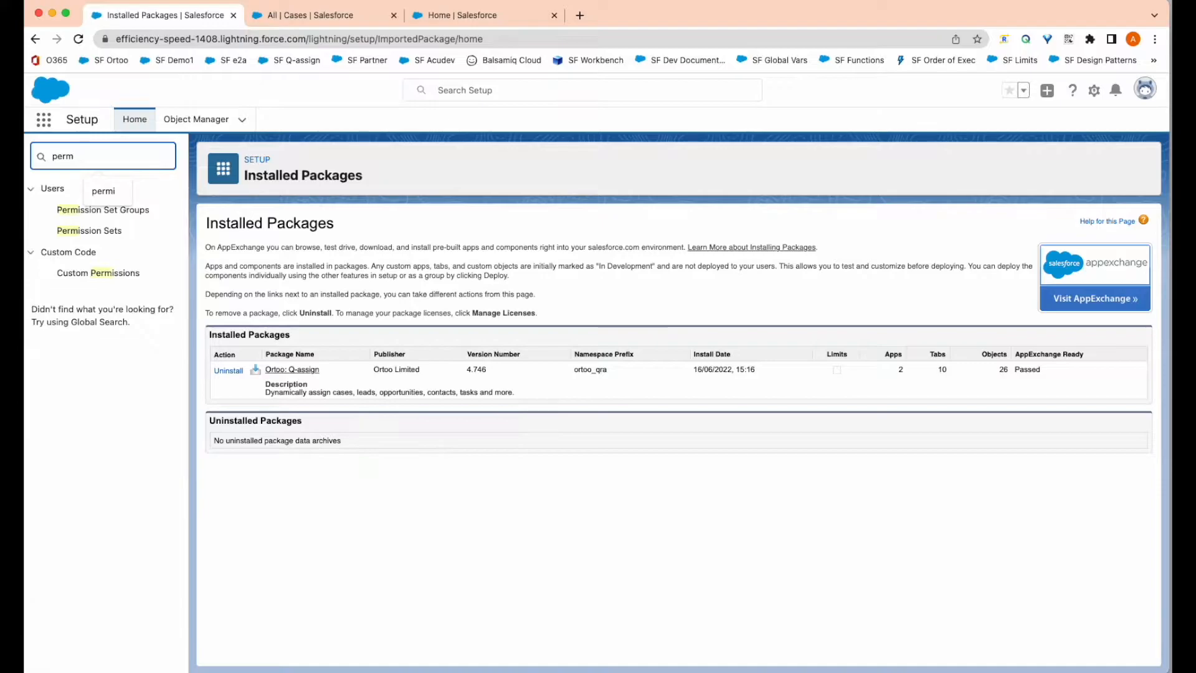
{"action": "left_click", "coordinate": [93, 231]}
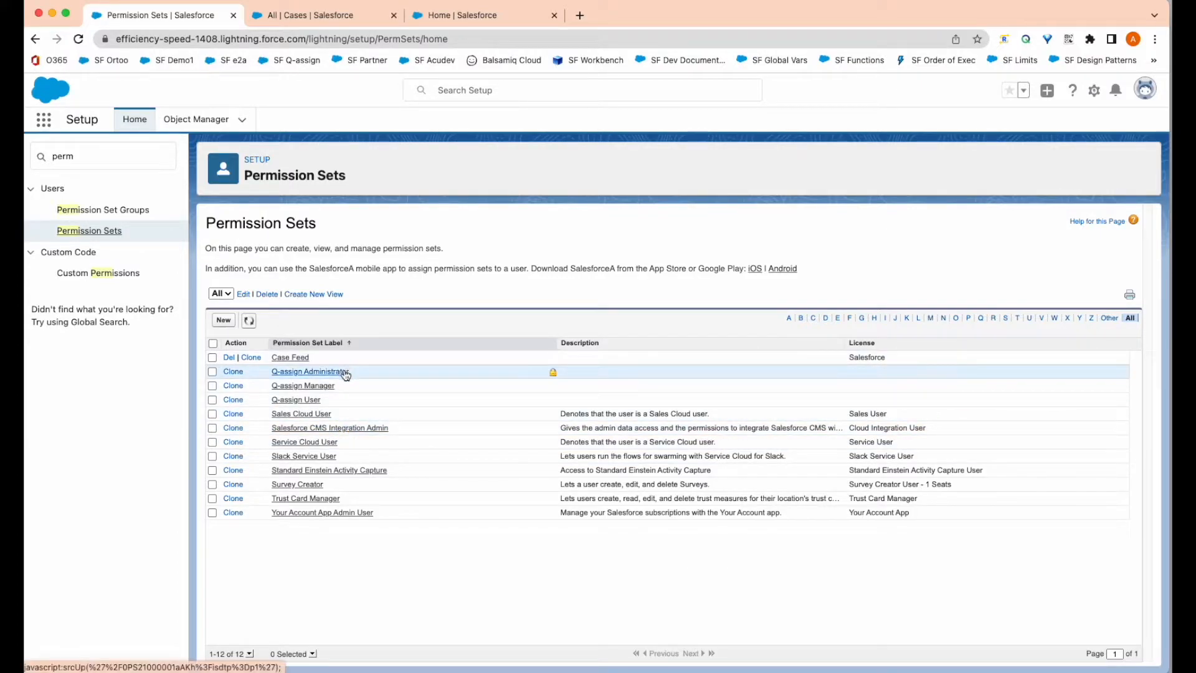
Assign the Q-assign Administrator permission set to the active System Administrator user
{"action": "left_click", "coordinate": [325, 373]}
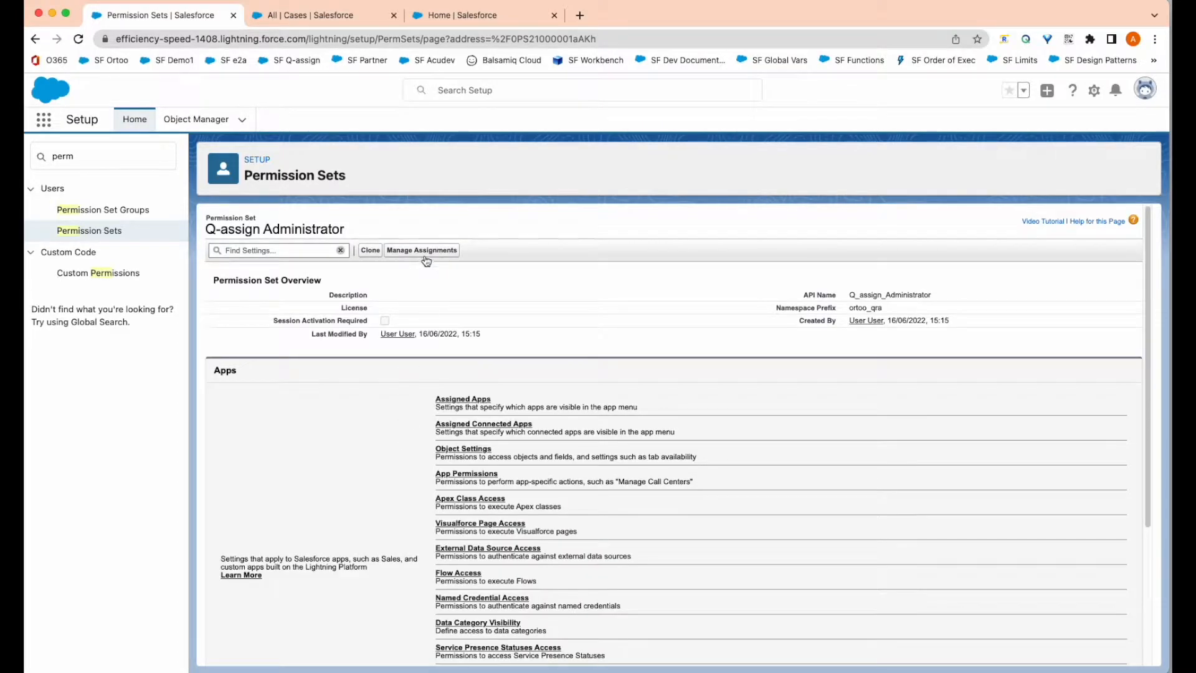
{"action": "left_click", "coordinate": [427, 252]}
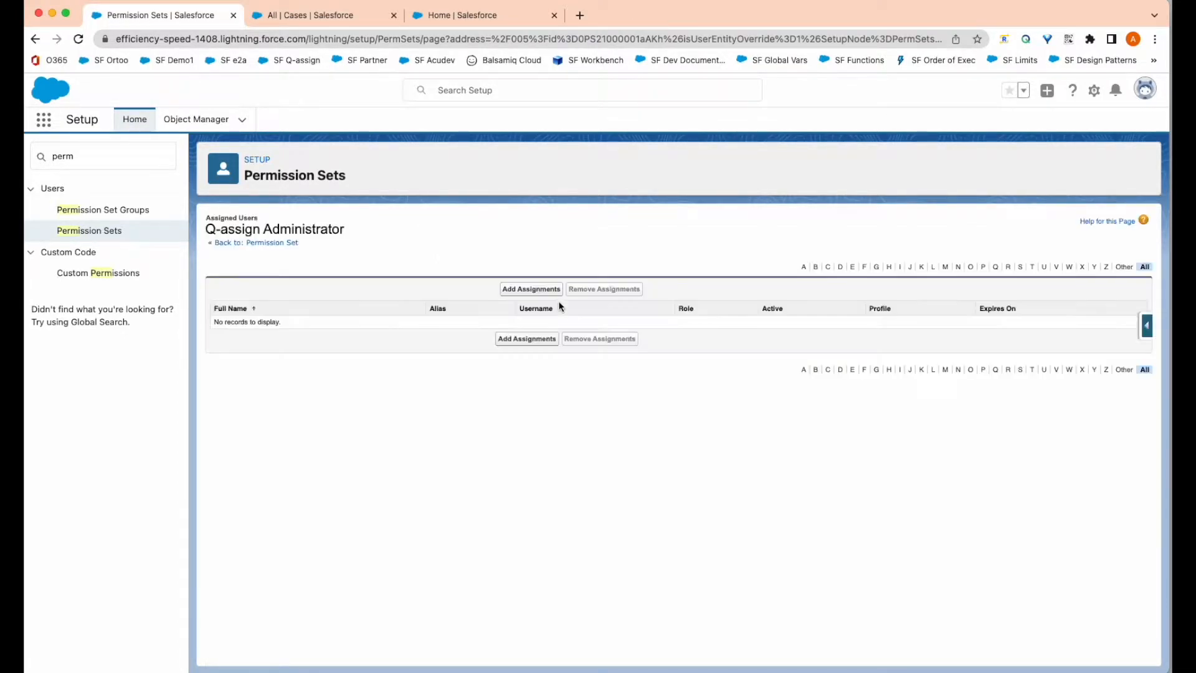
{"action": "left_click", "coordinate": [516, 290]}
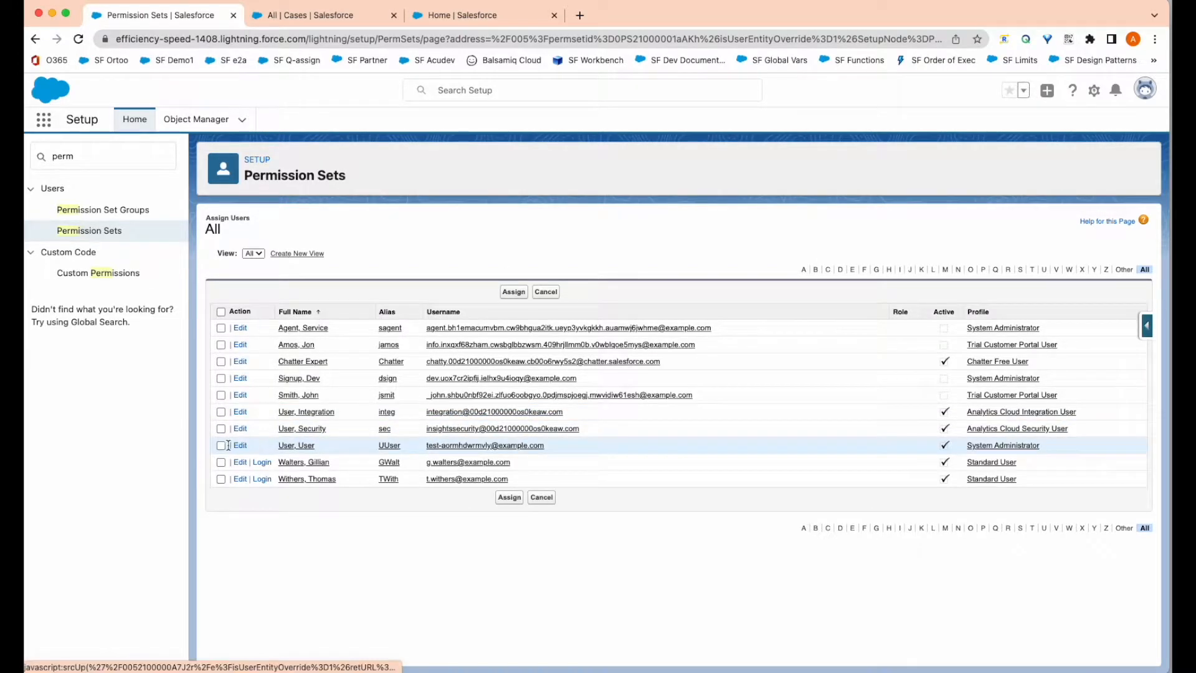
{"action": "left_click", "coordinate": [222, 446]}
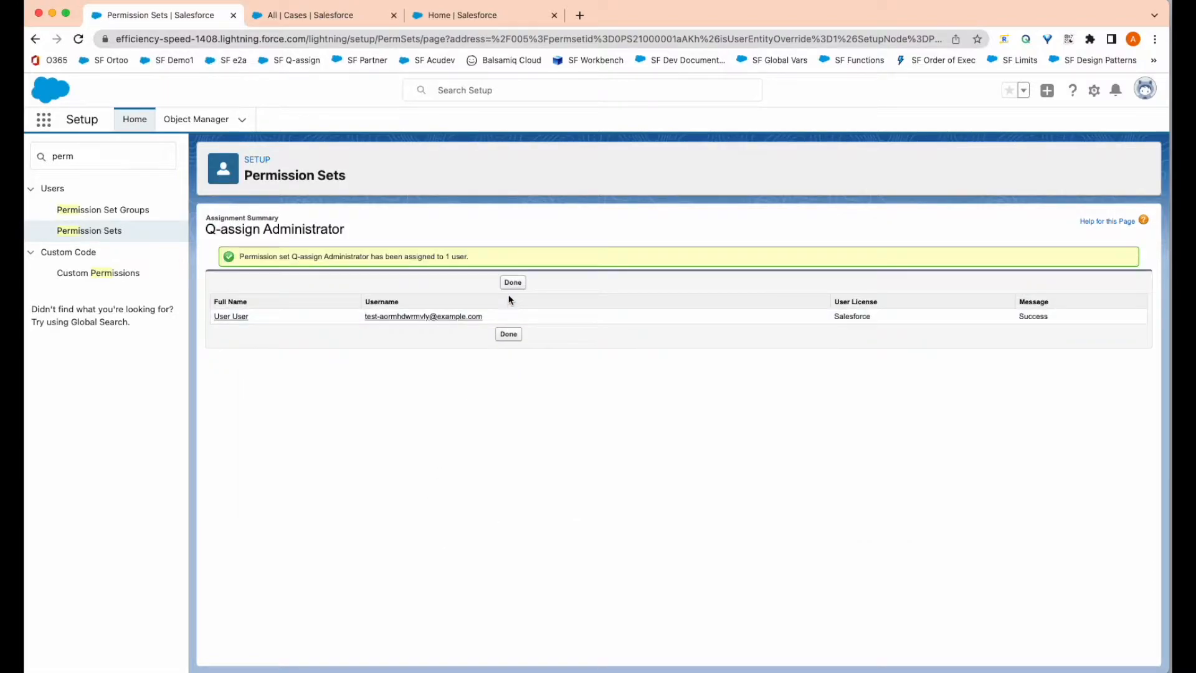
{"action": "left_click", "coordinate": [512, 284]}
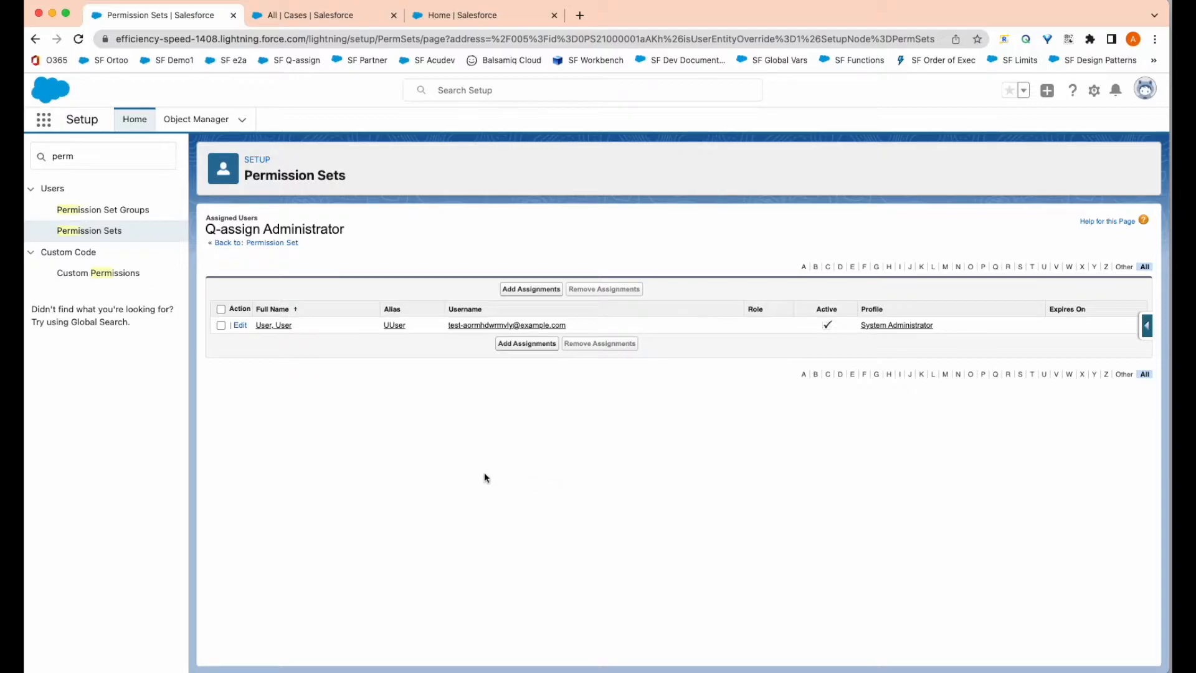
Return to the permission sets list and assign Q-assign User to the two users with the Standard User profile
{"action": "left_click", "coordinate": [235, 243]}
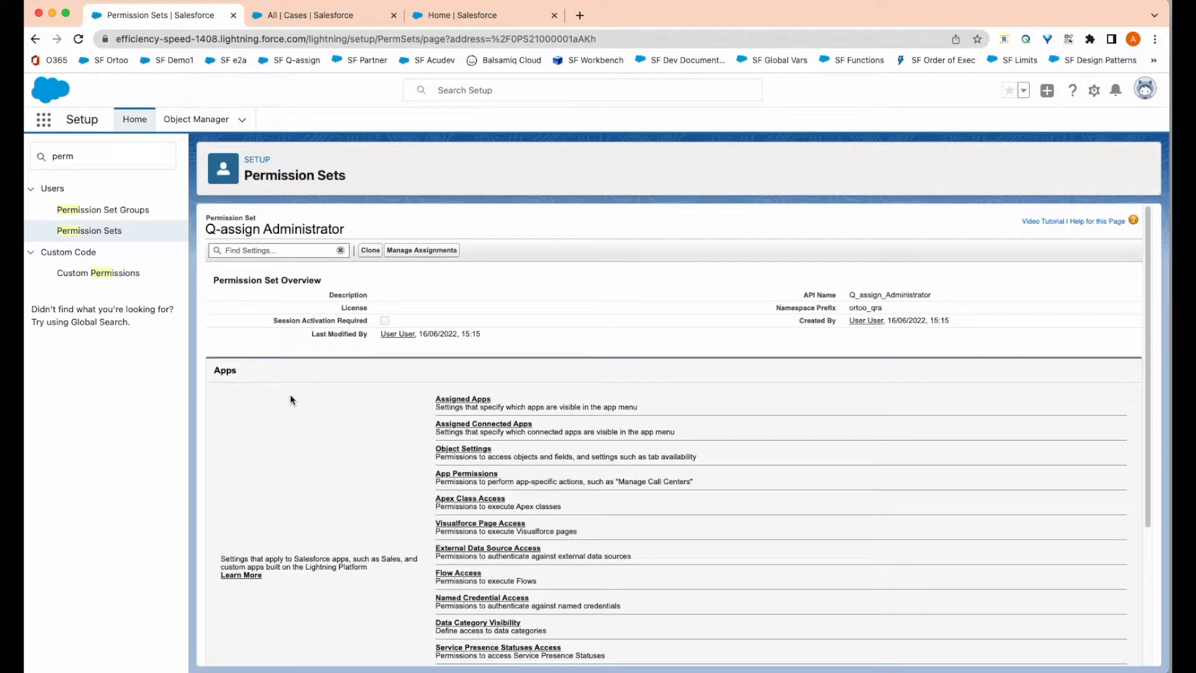
{"action": "left_click", "coordinate": [99, 235]}
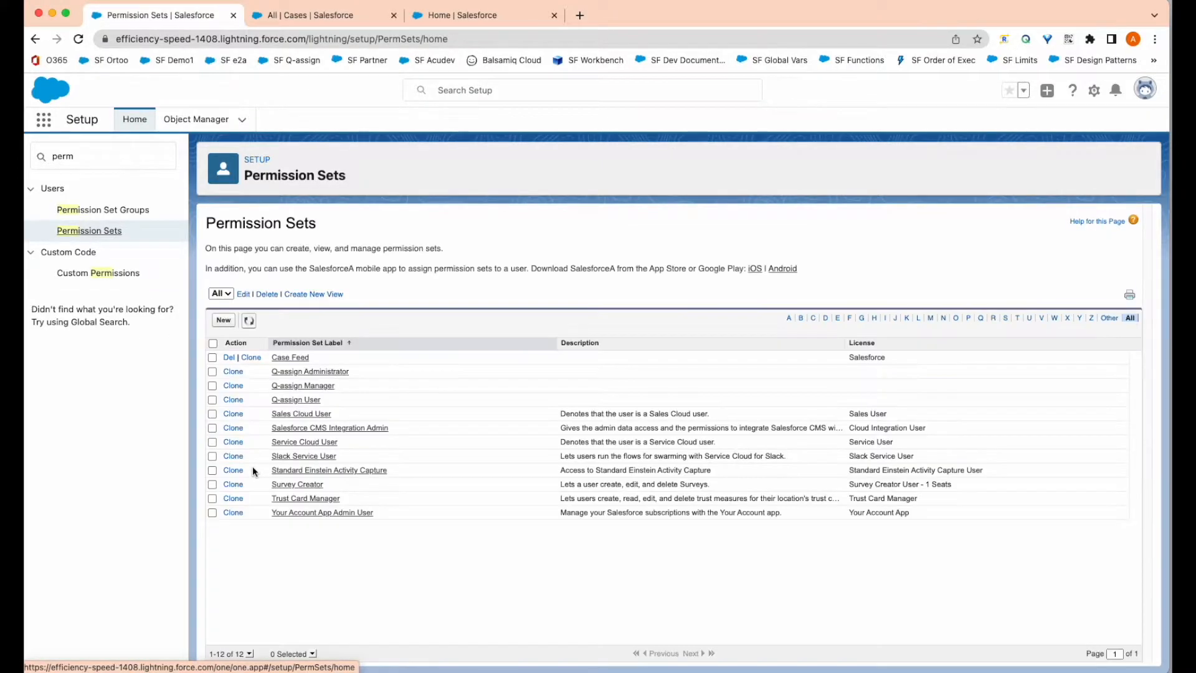
{"action": "left_click", "coordinate": [296, 400]}
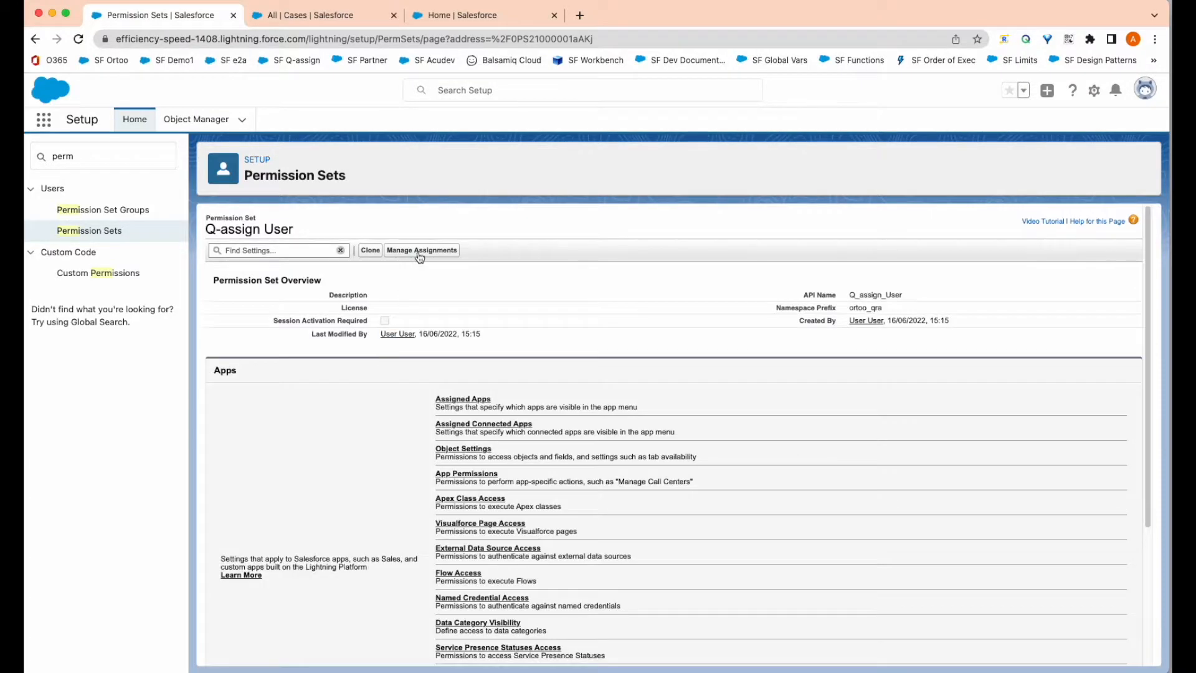
{"action": "left_click", "coordinate": [415, 256]}
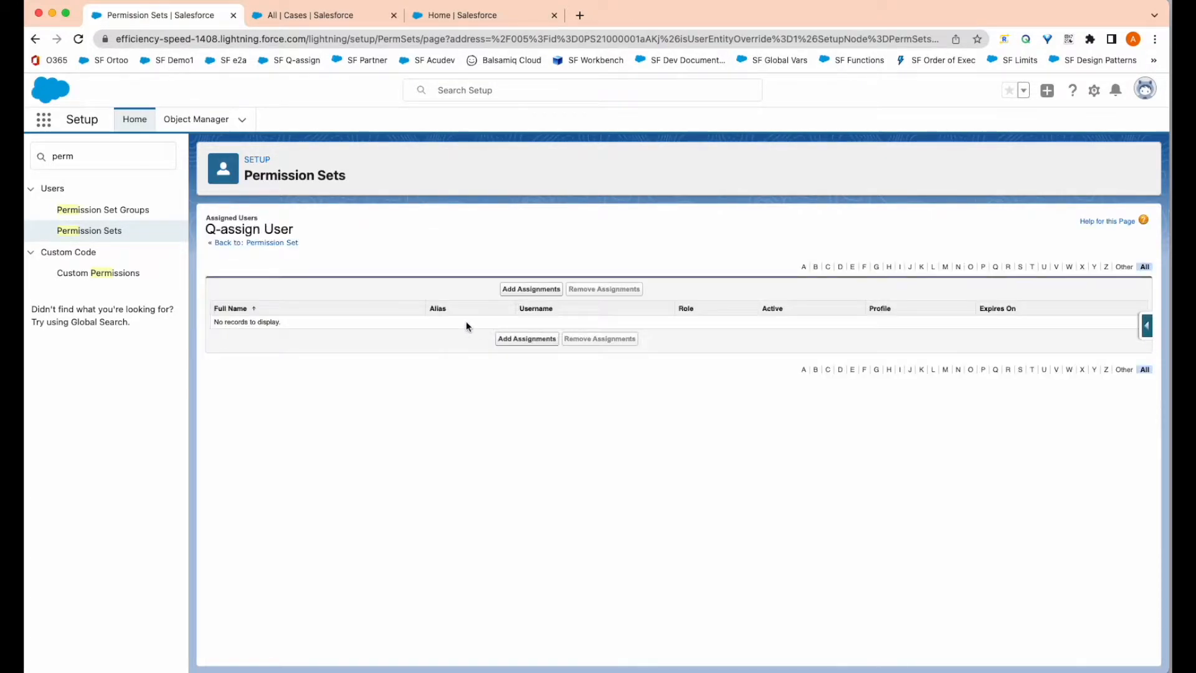
{"action": "left_click", "coordinate": [530, 288]}
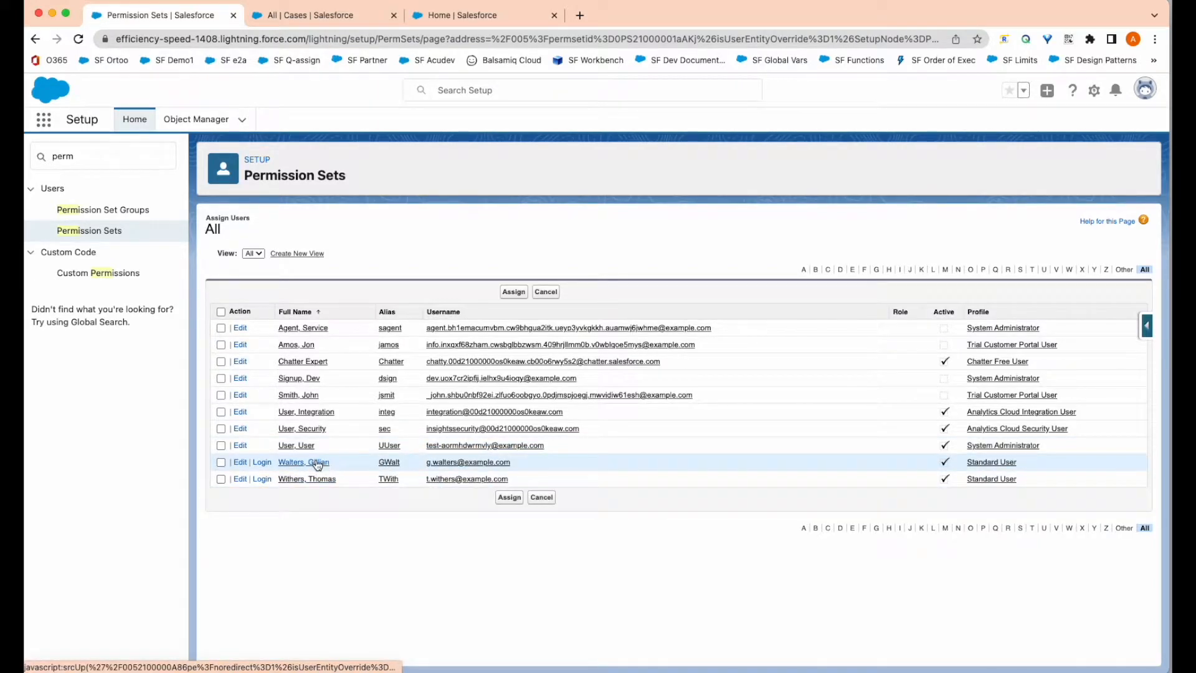
{"action": "left_click", "coordinate": [220, 463]}
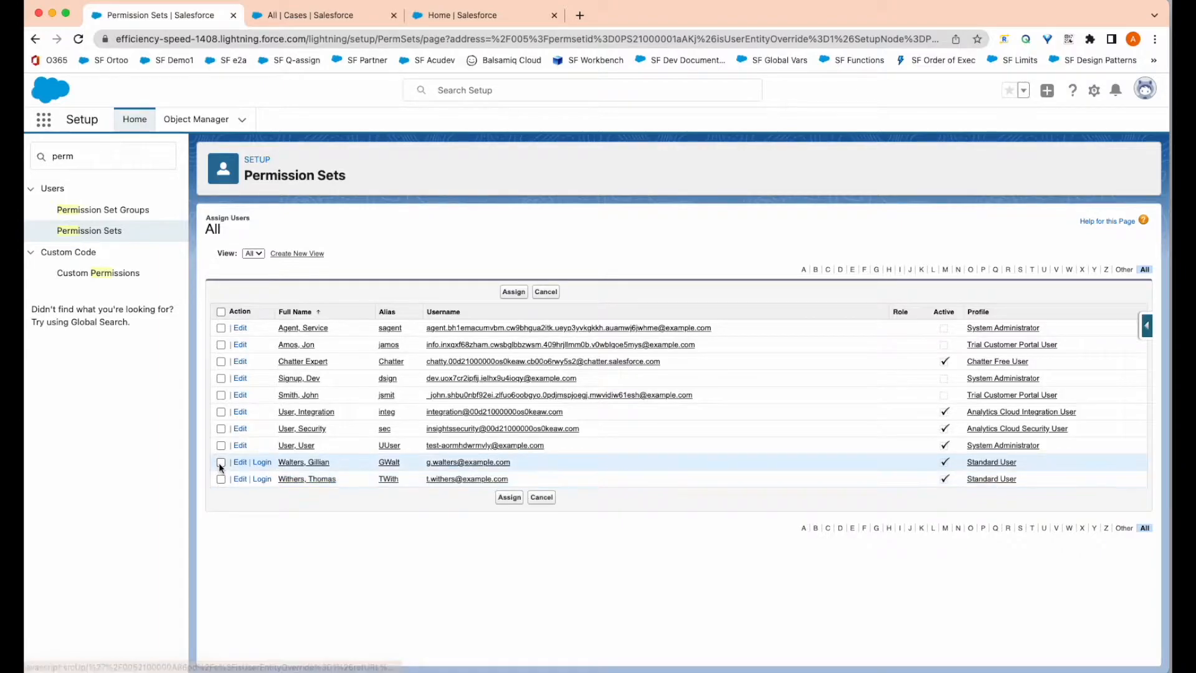
{"action": "left_click", "coordinate": [221, 480]}
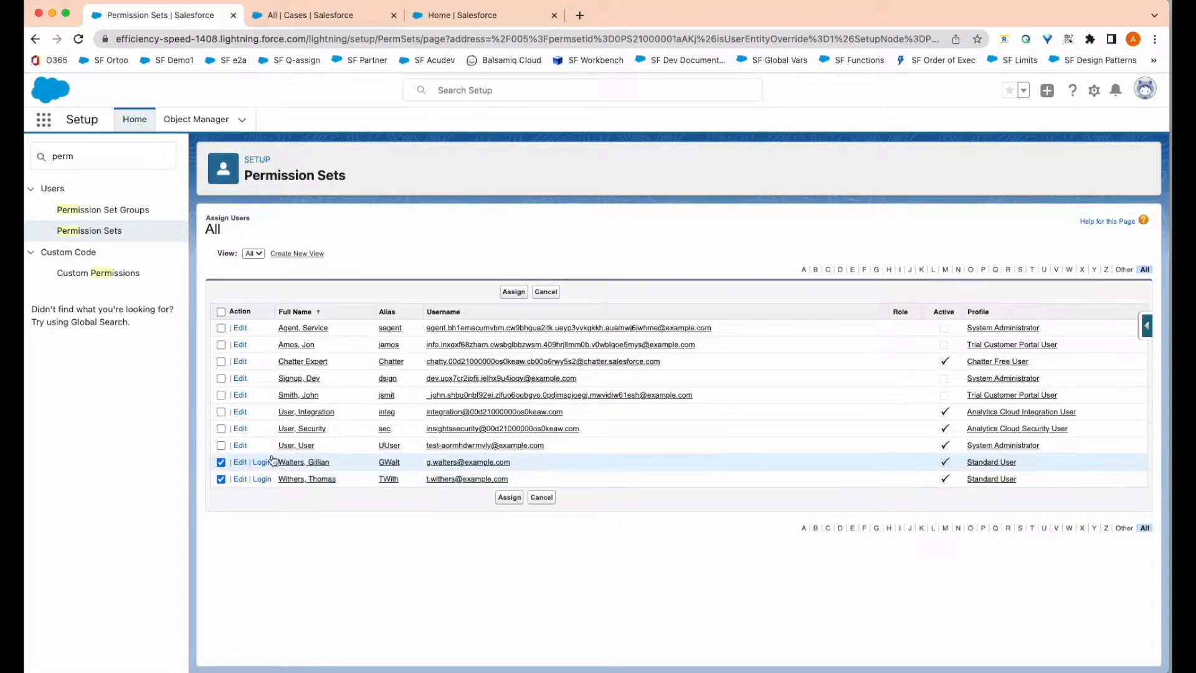
{"action": "left_click", "coordinate": [507, 298]}
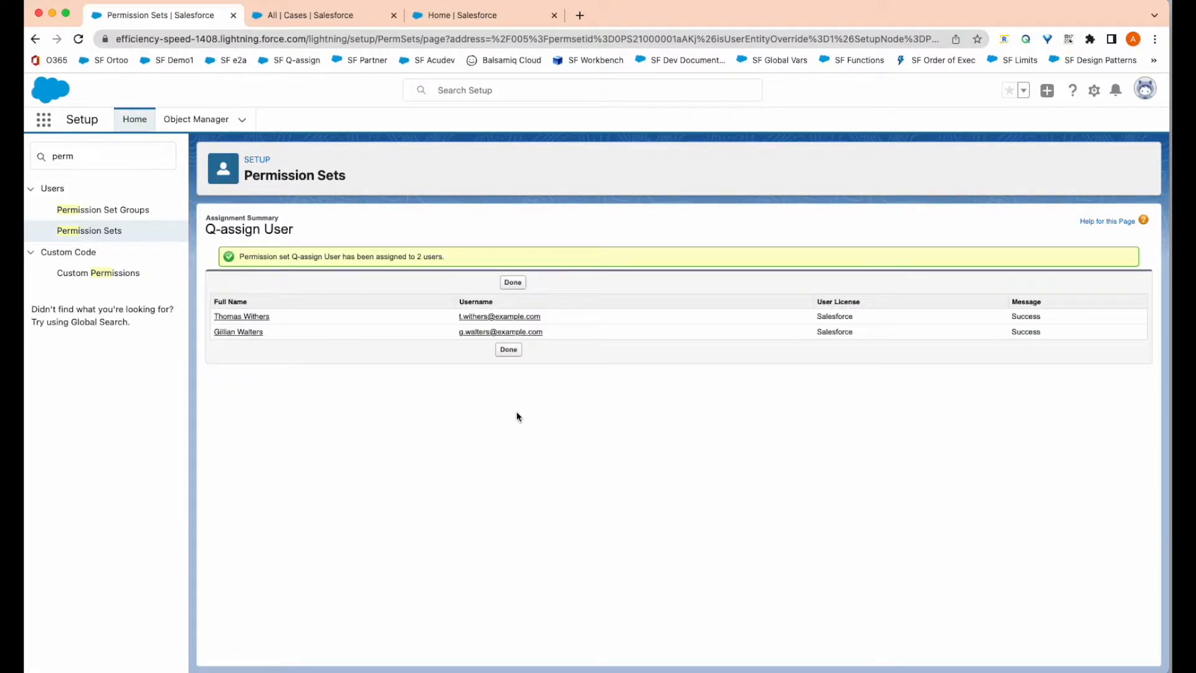
{"action": "left_click", "coordinate": [509, 351]}
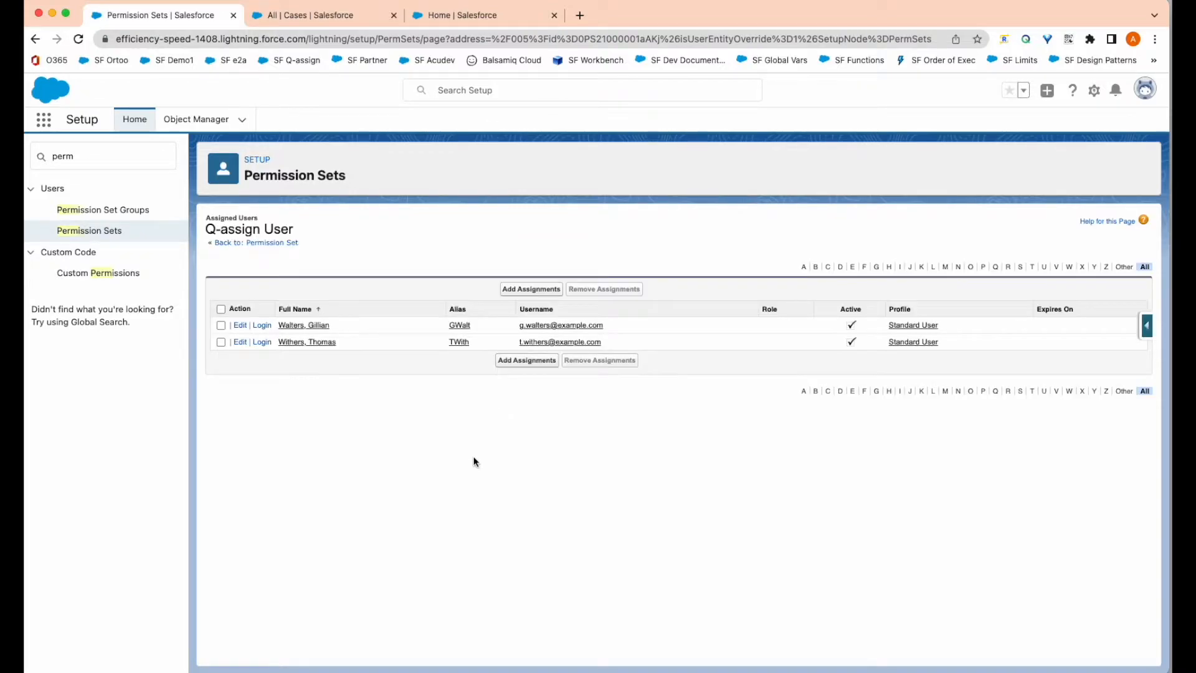
Review the owners in the All cases list, and open the Ortoo: Q-assign app from the Salesforce Home page
{"action": "left_click", "coordinate": [312, 22]}
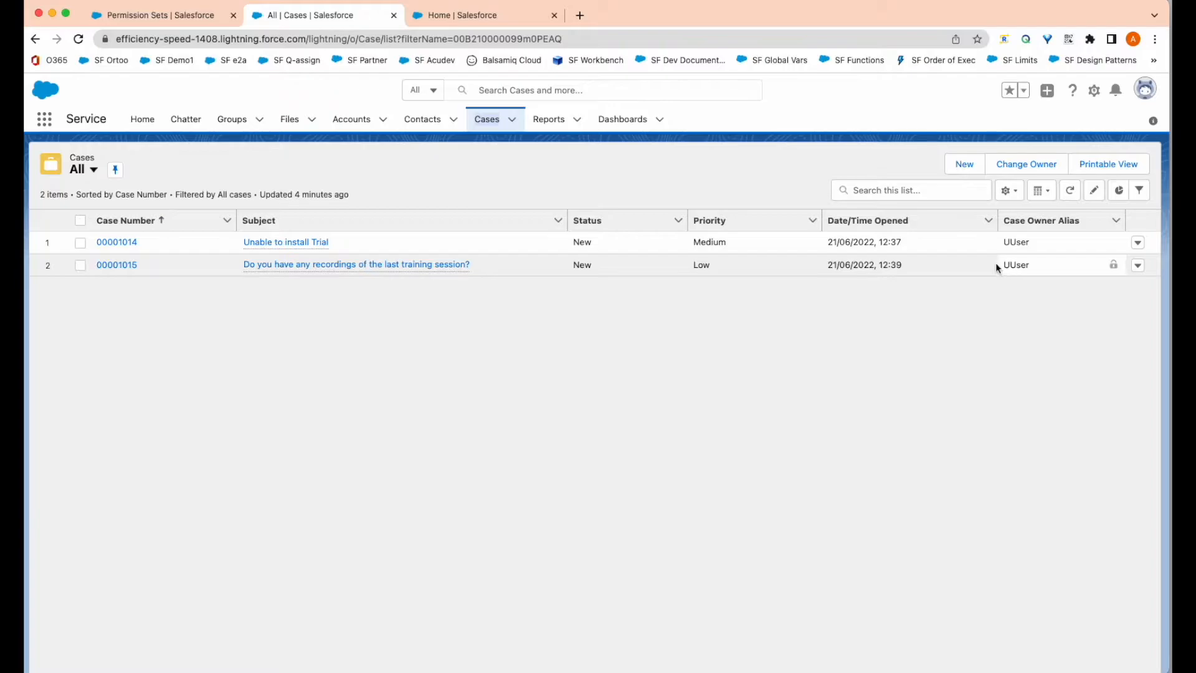
{"action": "left_click", "coordinate": [456, 21]}
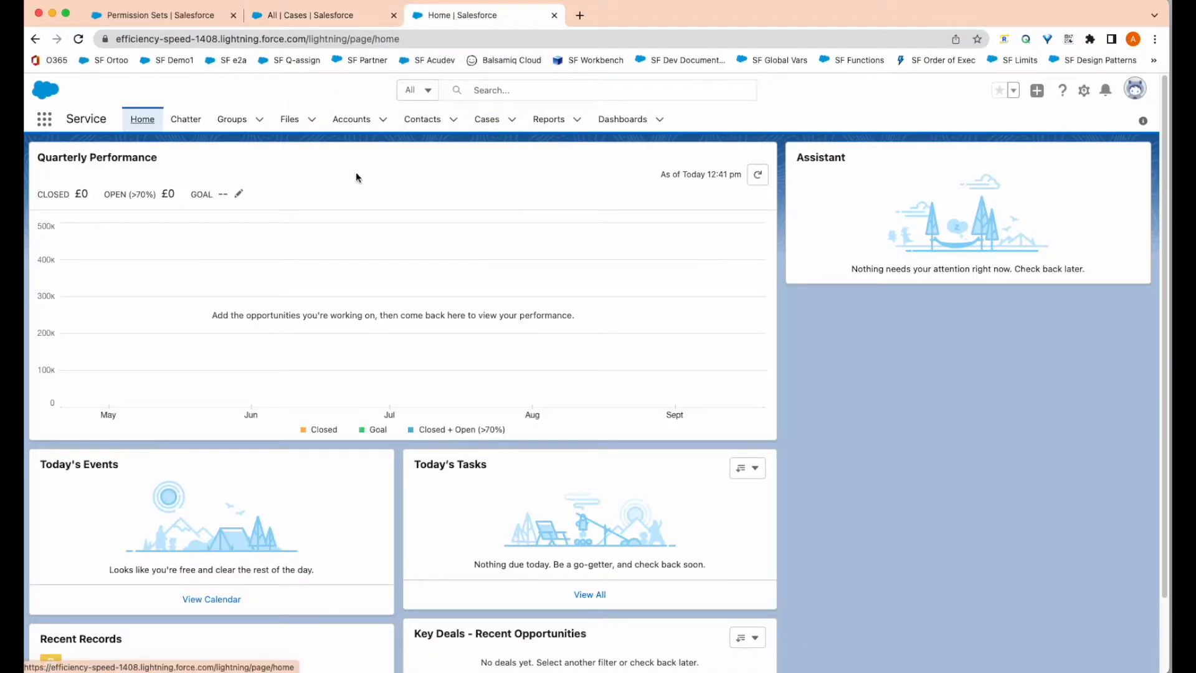
{"action": "left_click", "coordinate": [45, 122]}
{"action": "type", "text": "q-as"}
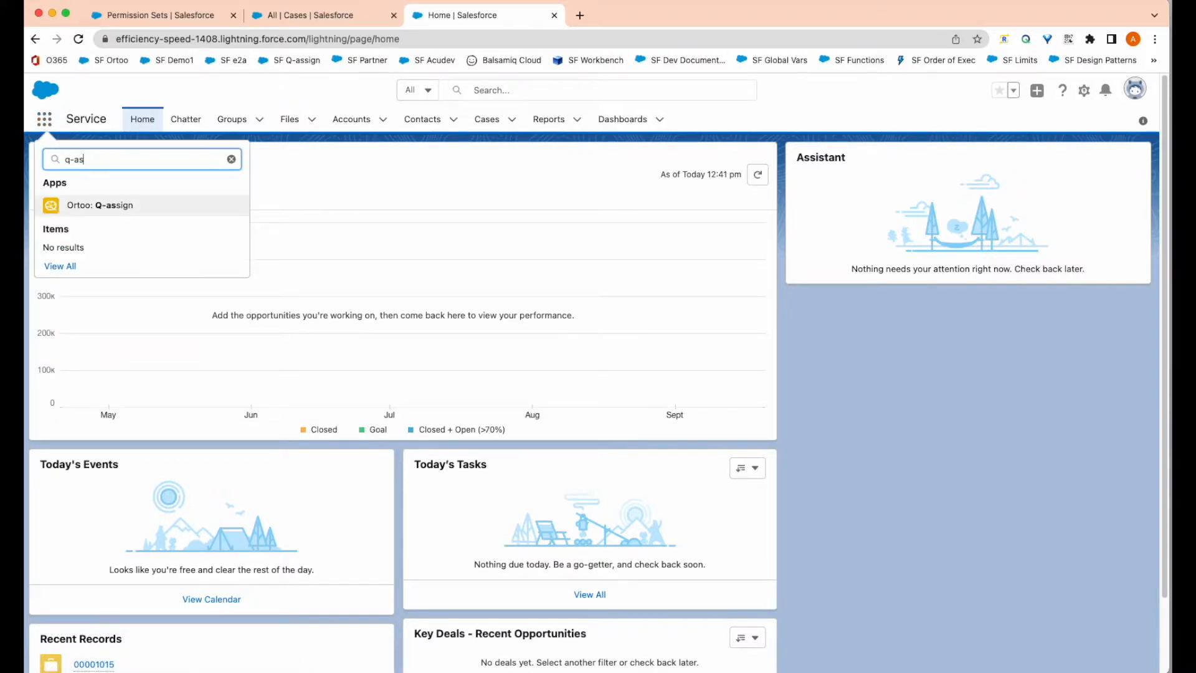
{"action": "type", "text": "sign"}
{"action": "left_click", "coordinate": [118, 206]}
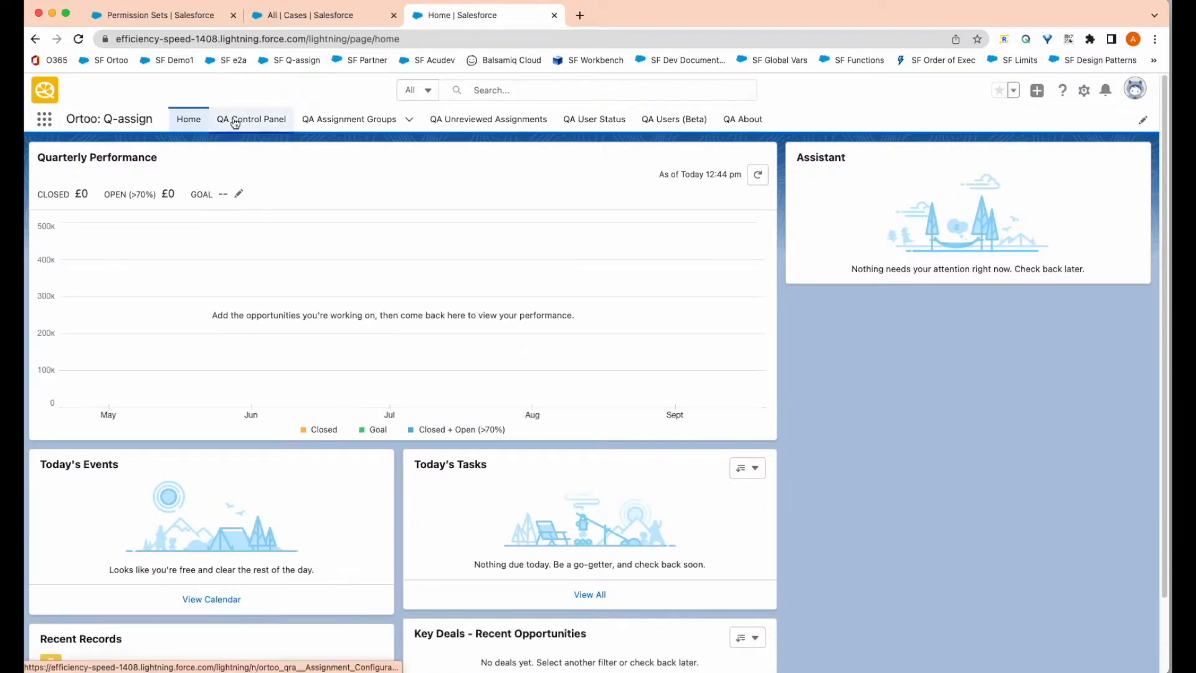
Enable SCHEDULER 1 in the QA Control Panel and switch on the Global Scheduler Master Switch in its global settings
{"action": "left_click", "coordinate": [238, 125]}
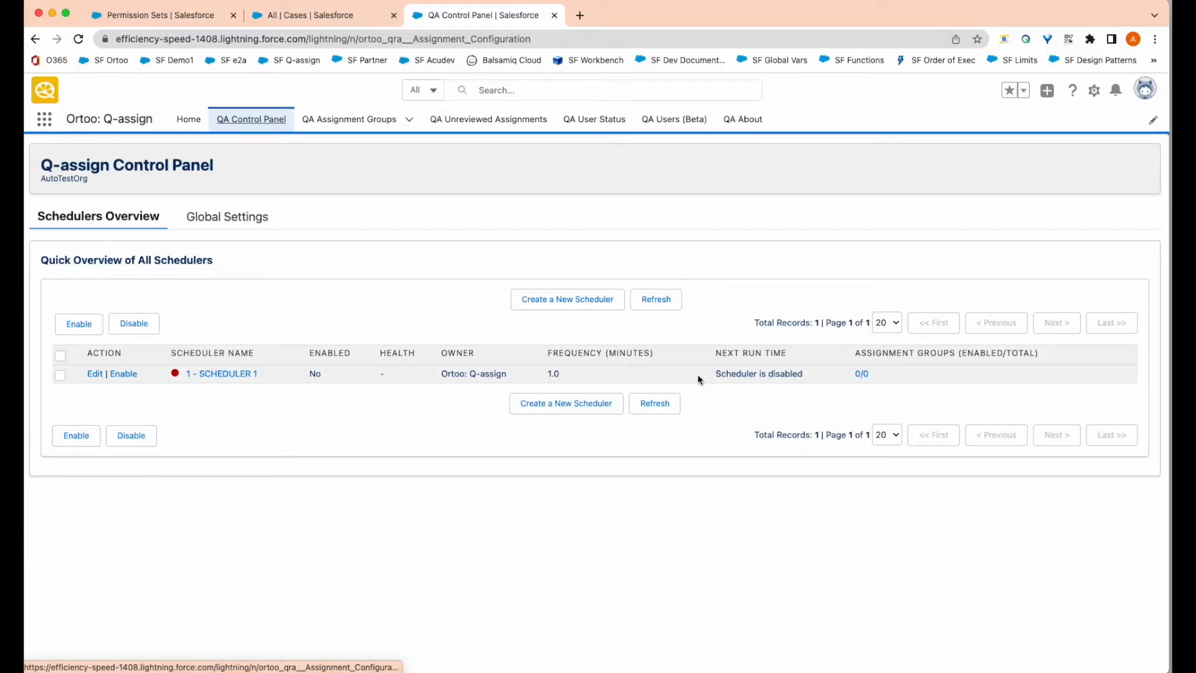
{"action": "left_click", "coordinate": [123, 375]}
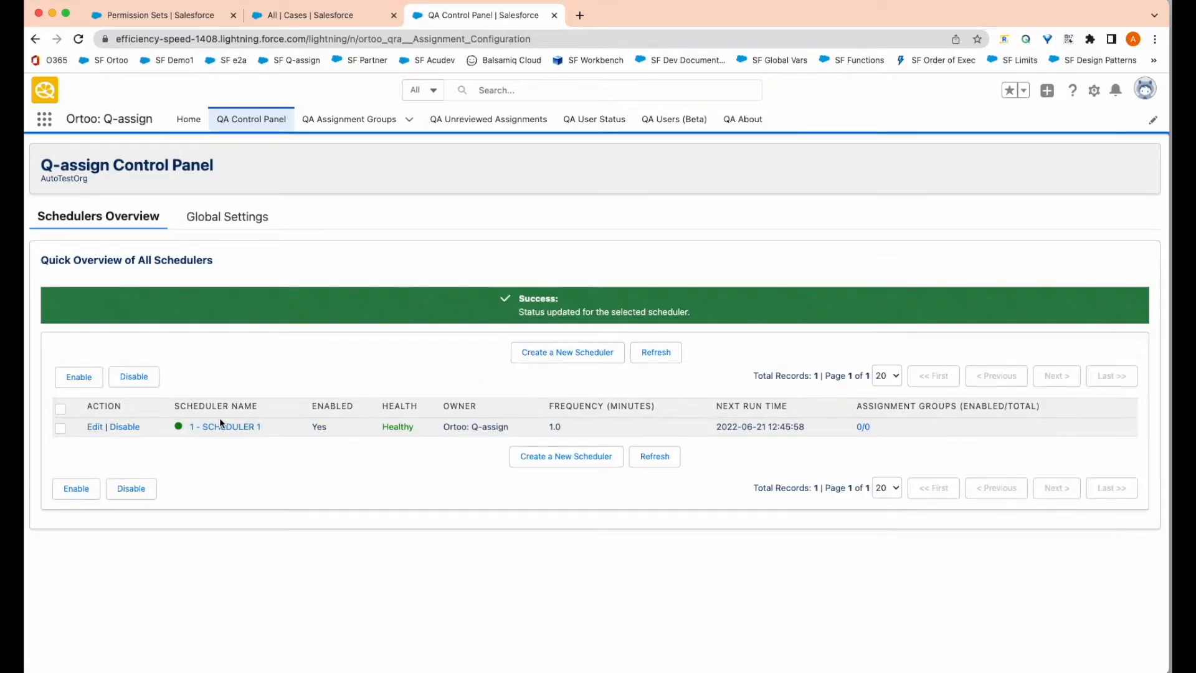
{"action": "left_click", "coordinate": [209, 219]}
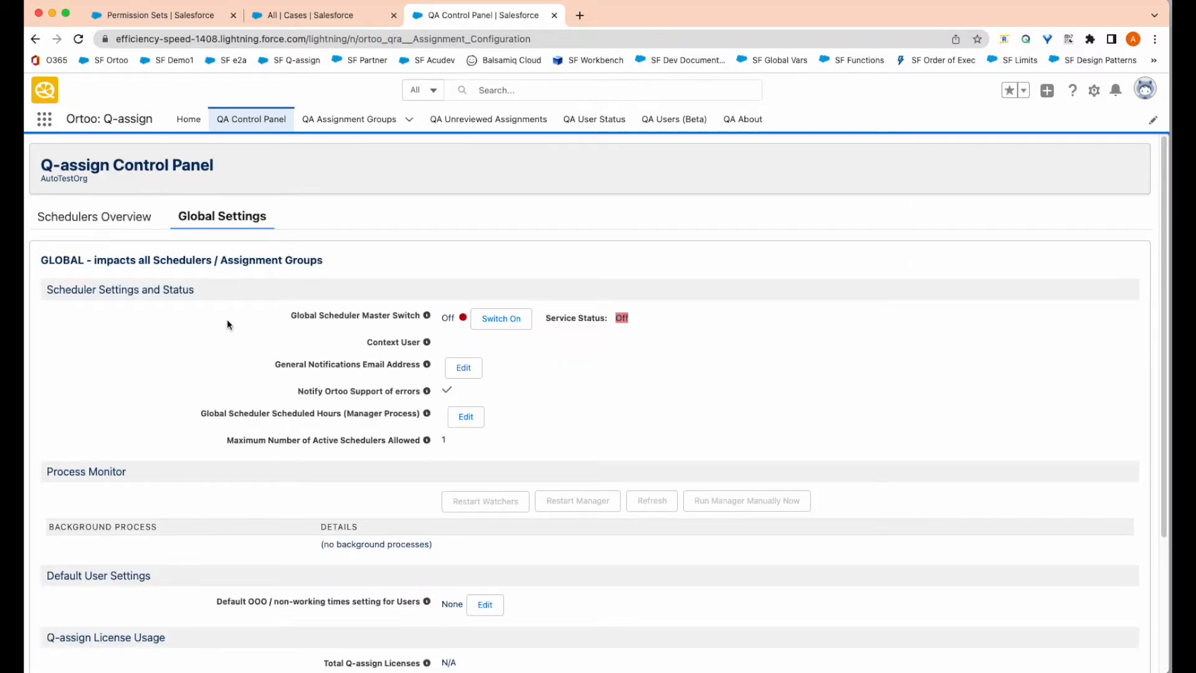
{"action": "left_click", "coordinate": [503, 320]}
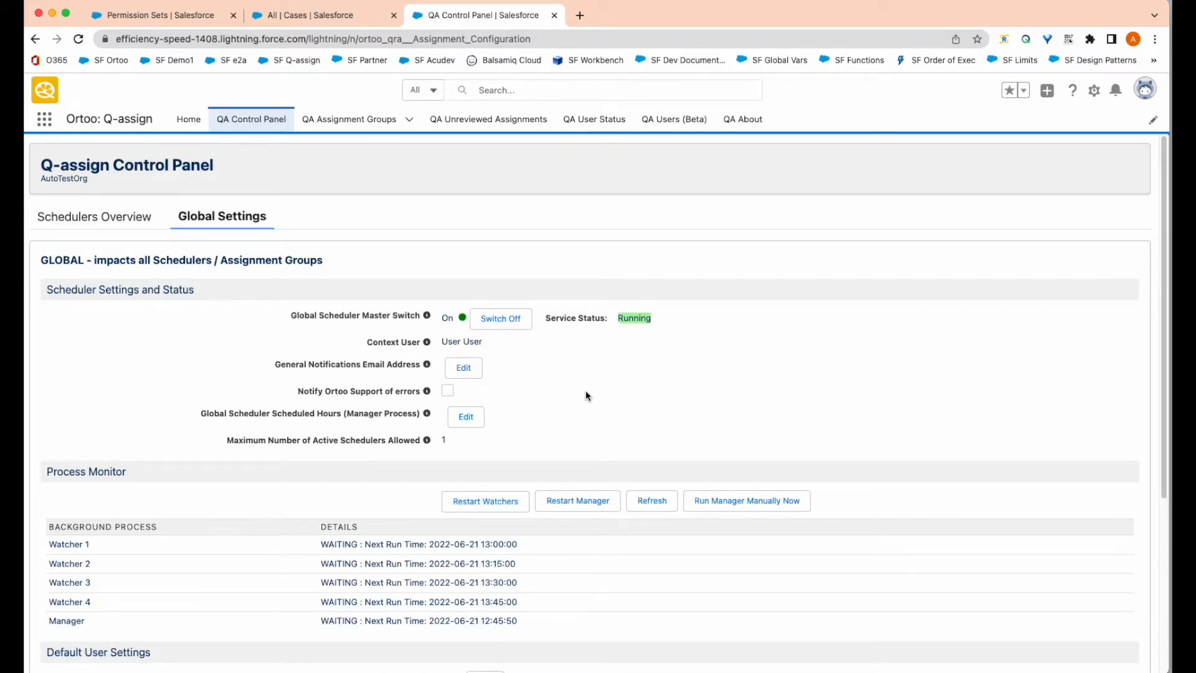
Create a QA Assignment Group named "Assign Cases to Agents" with description "Assign Cases at Status New to Agents and update Status to Assigned."
{"action": "left_click", "coordinate": [368, 120]}
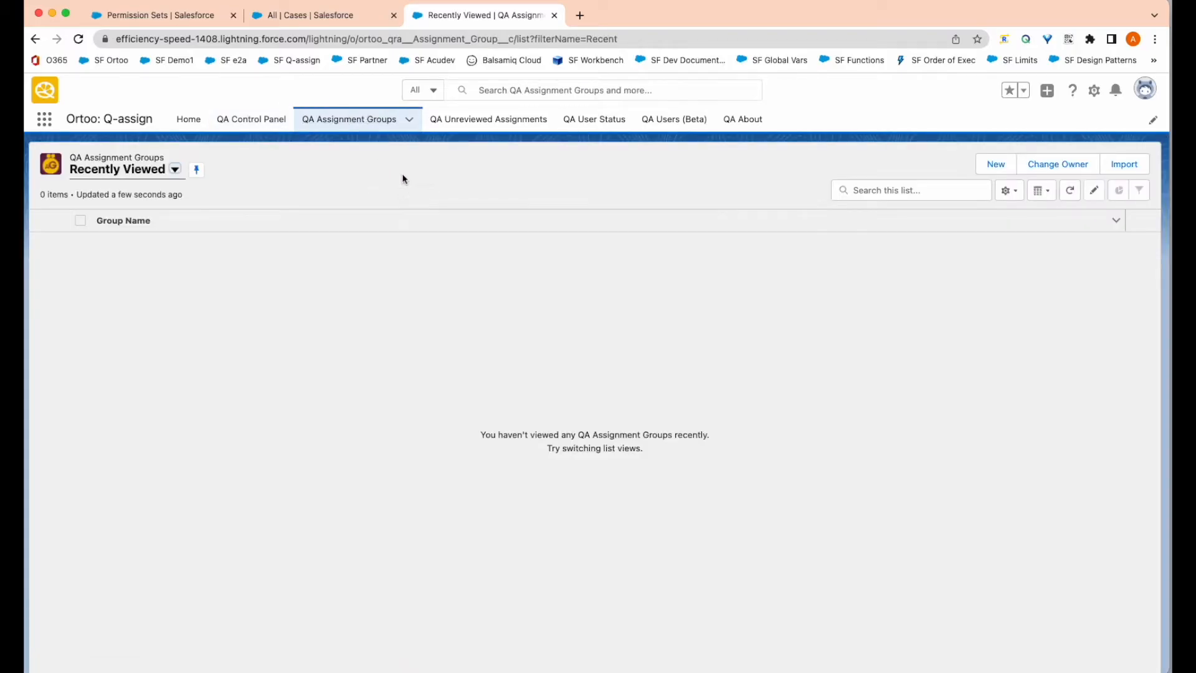
{"action": "left_click", "coordinate": [992, 164]}
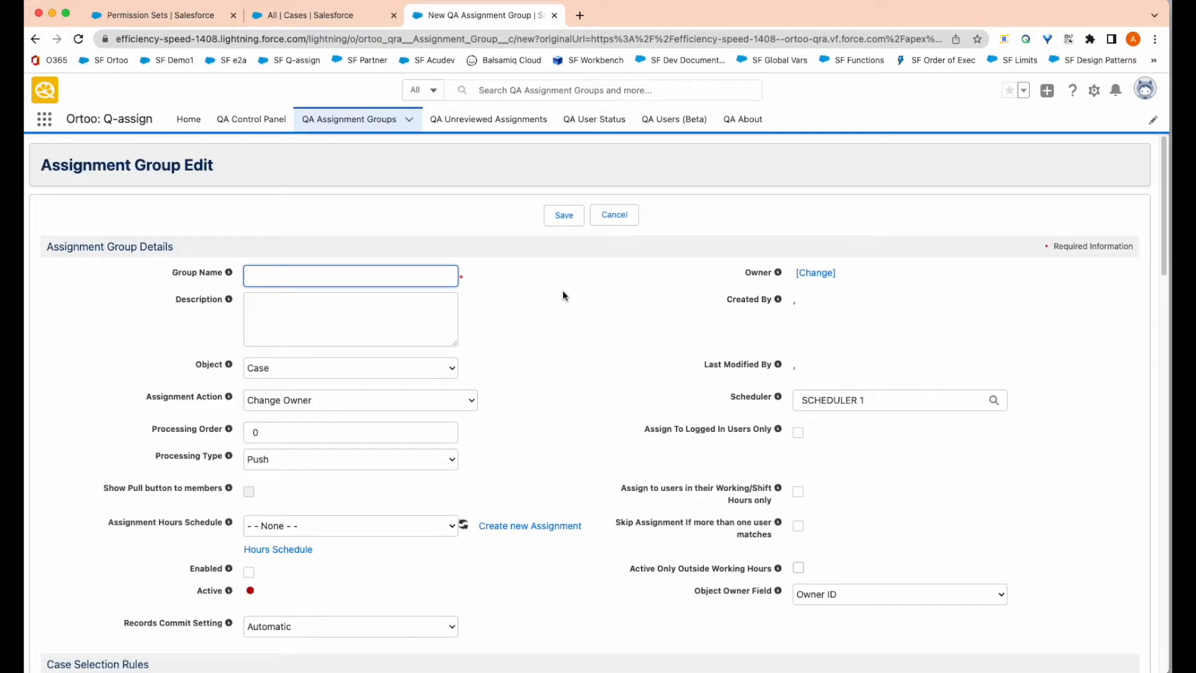
{"action": "type", "text": "sign Cases to Agents"}
{"action": "left_click", "coordinate": [412, 309]}
{"action": "type", "text": "Assig"}
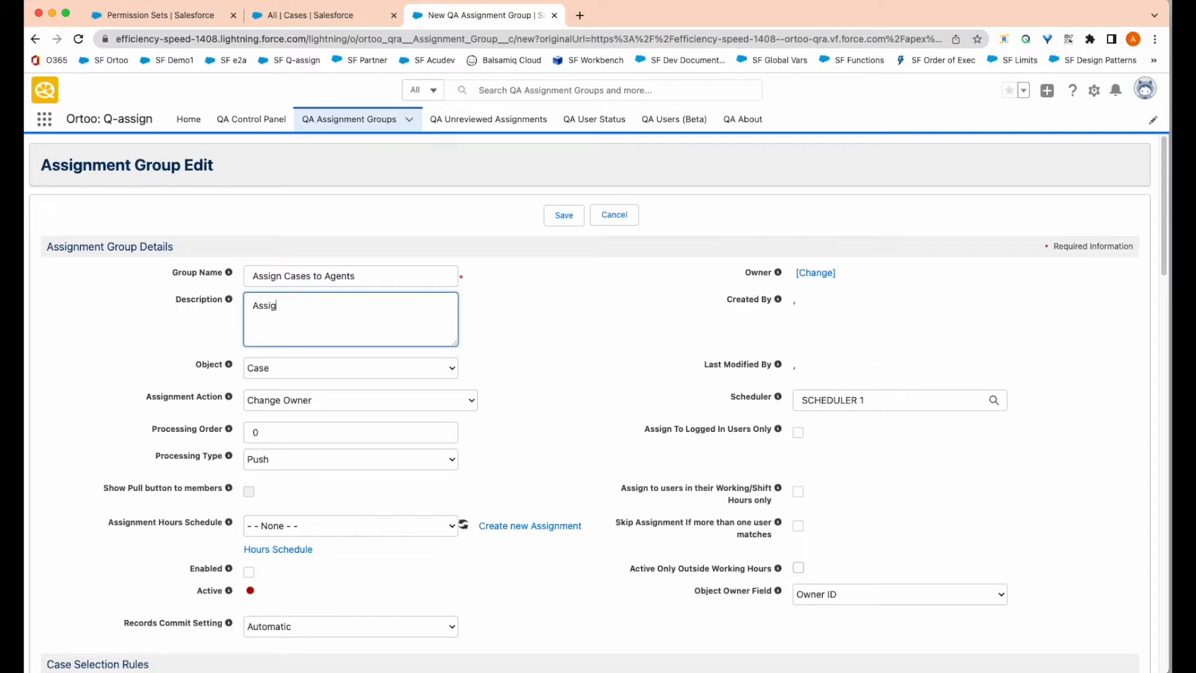
{"action": "type", "text": "n Cases at Status New to Agents and update Status to Assigned."}
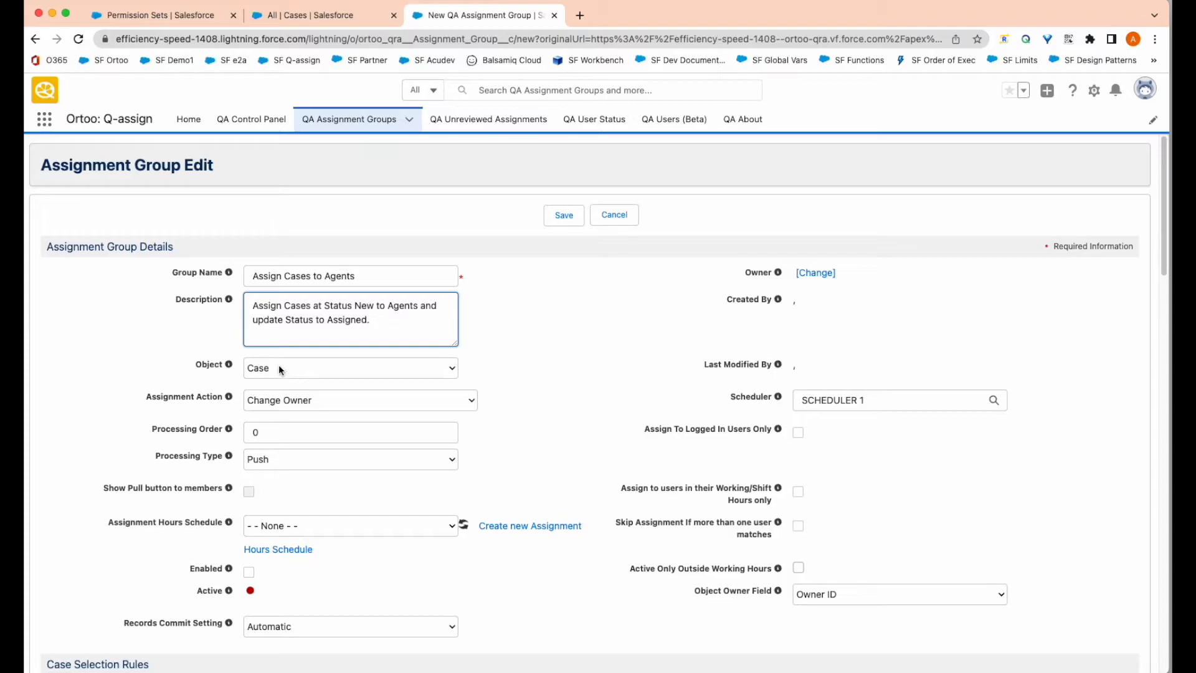
Set the new assignment group to Enabled in its details
{"action": "scroll", "coordinate": [567, 369], "scroll_direction": "down", "scroll_amount": 3}
{"action": "scroll", "coordinate": [567, 369], "scroll_direction": "down", "scroll_amount": 3}
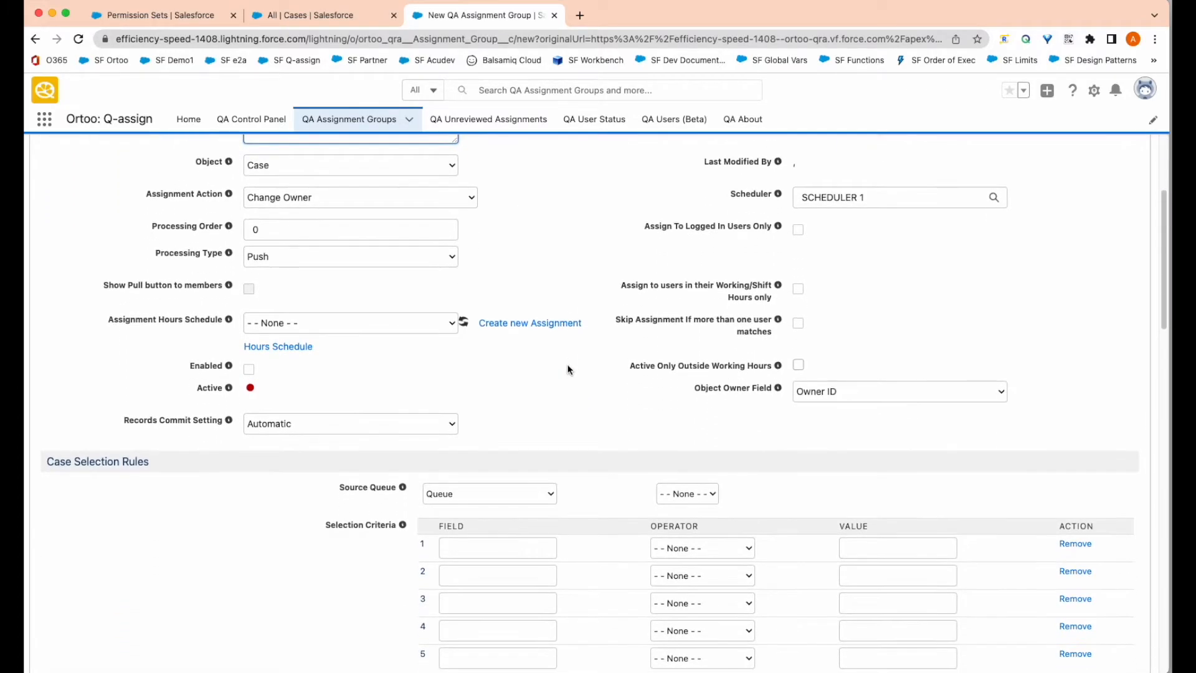
{"action": "left_click", "coordinate": [249, 371]}
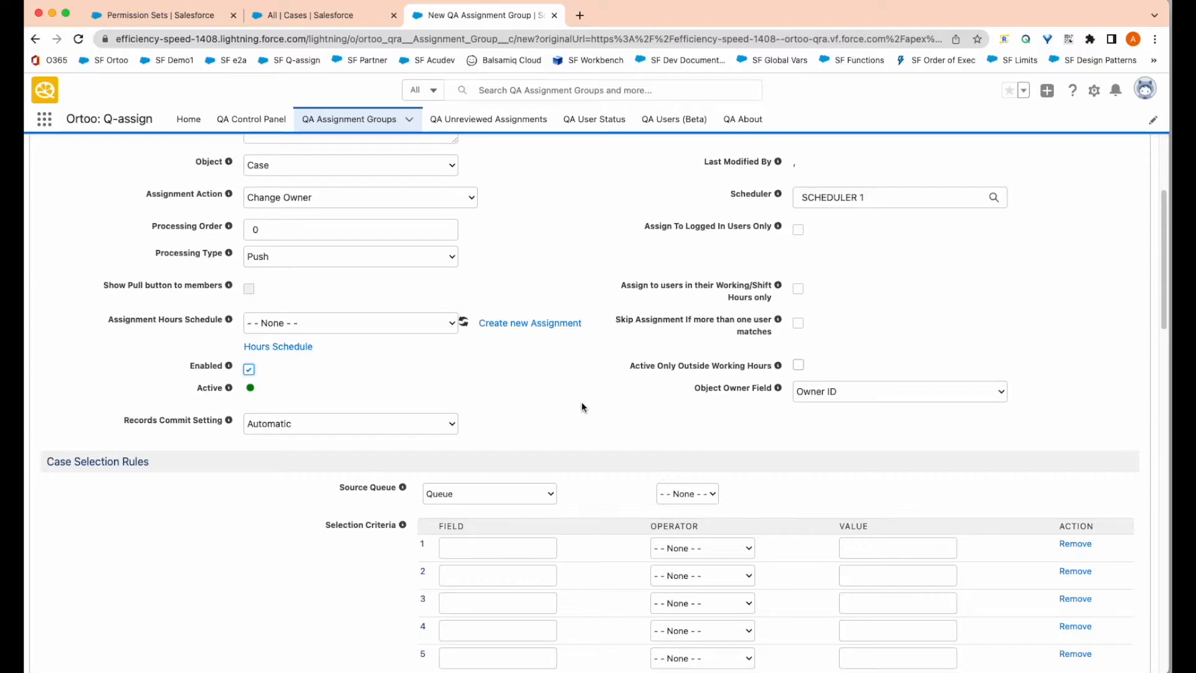
Add a case selection criterion to the assignment group requiring that Status equals New
{"action": "scroll", "coordinate": [582, 406], "scroll_direction": "down", "scroll_amount": 3}
{"action": "scroll", "coordinate": [582, 406], "scroll_direction": "down", "scroll_amount": 5}
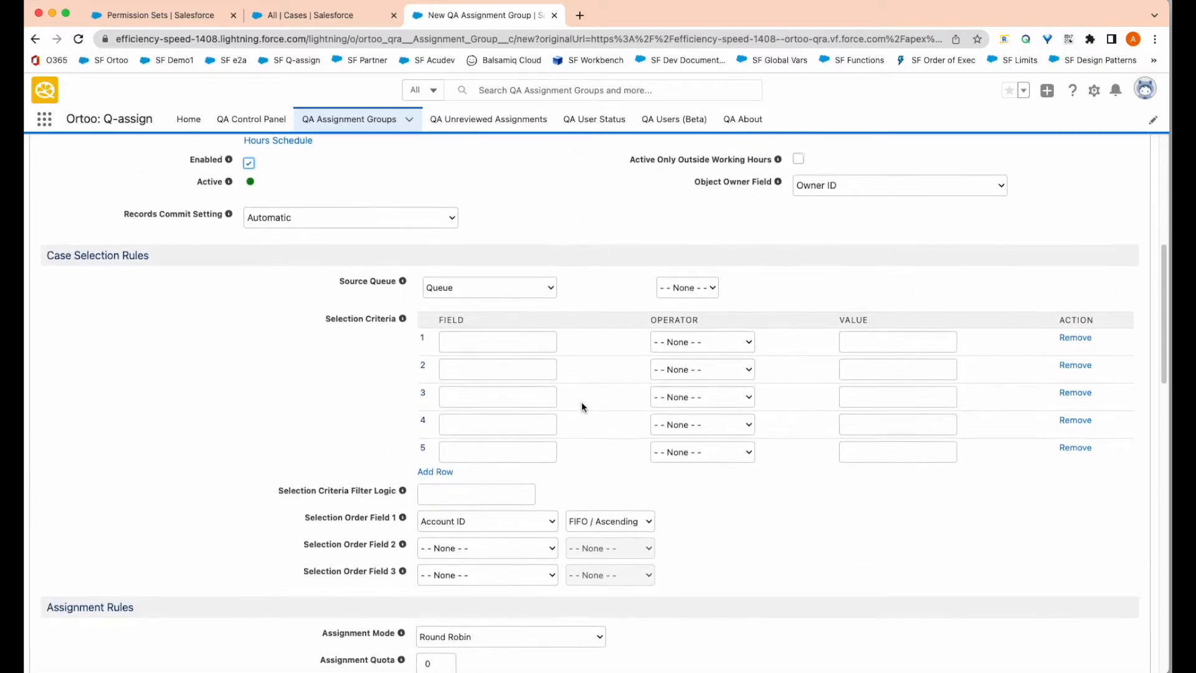
{"action": "left_click", "coordinate": [505, 311]}
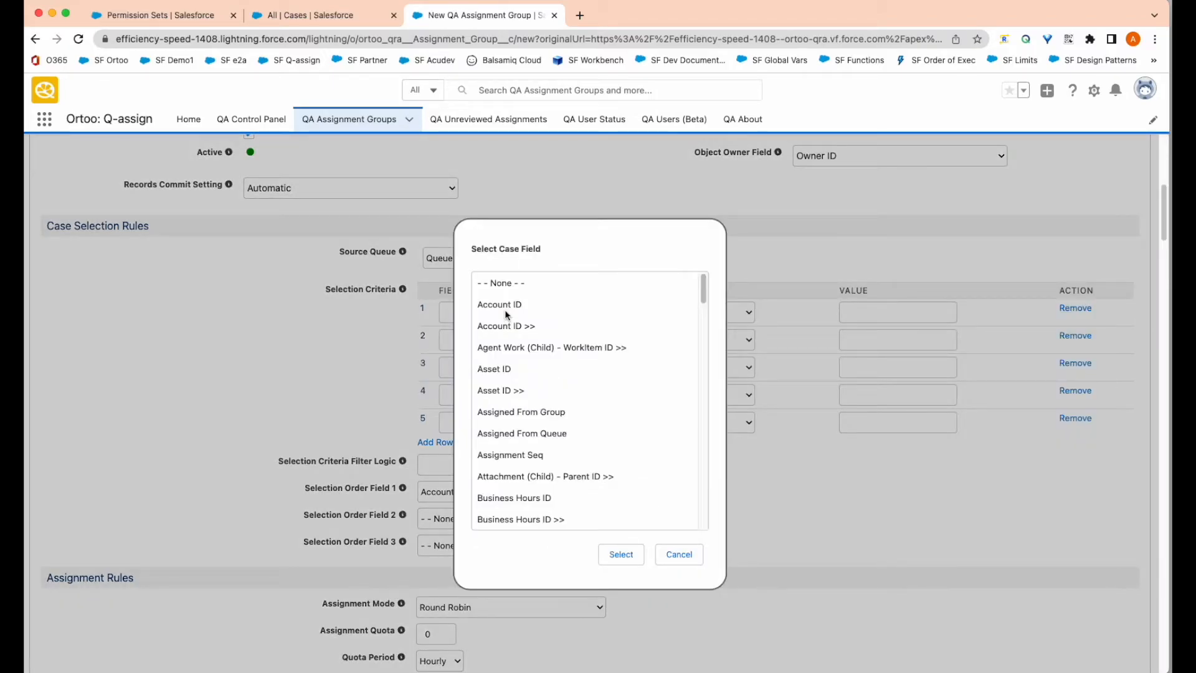
{"action": "scroll", "coordinate": [511, 383], "scroll_direction": "down", "scroll_amount": 20}
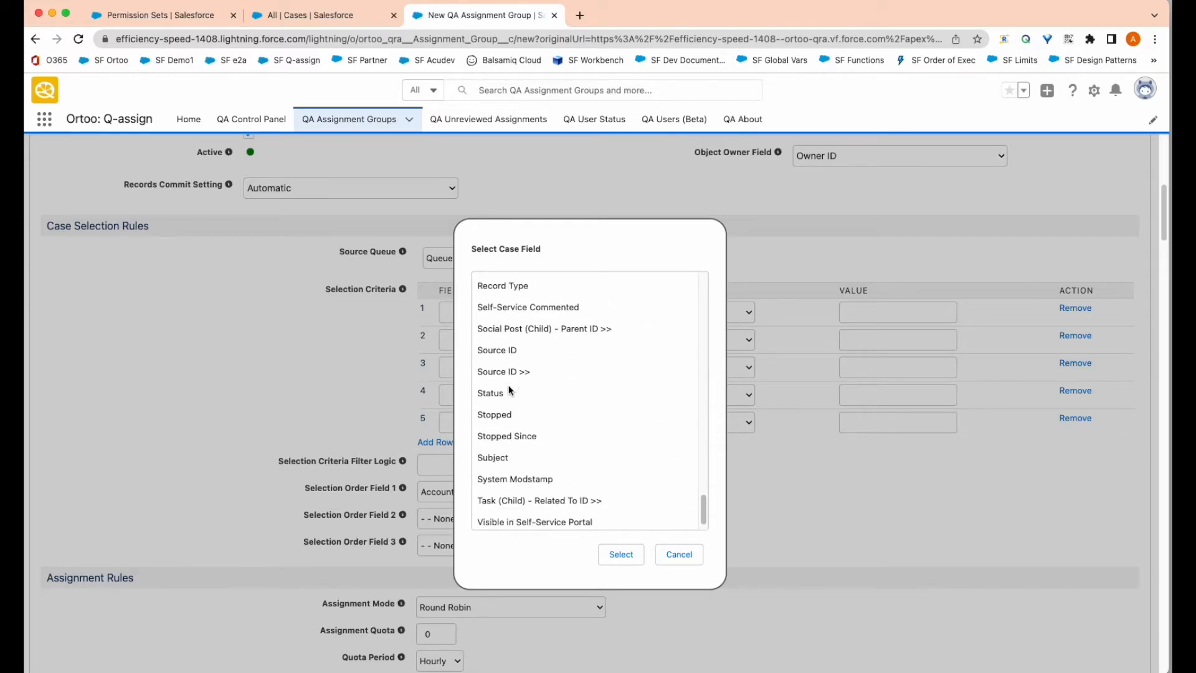
{"action": "left_click", "coordinate": [509, 392]}
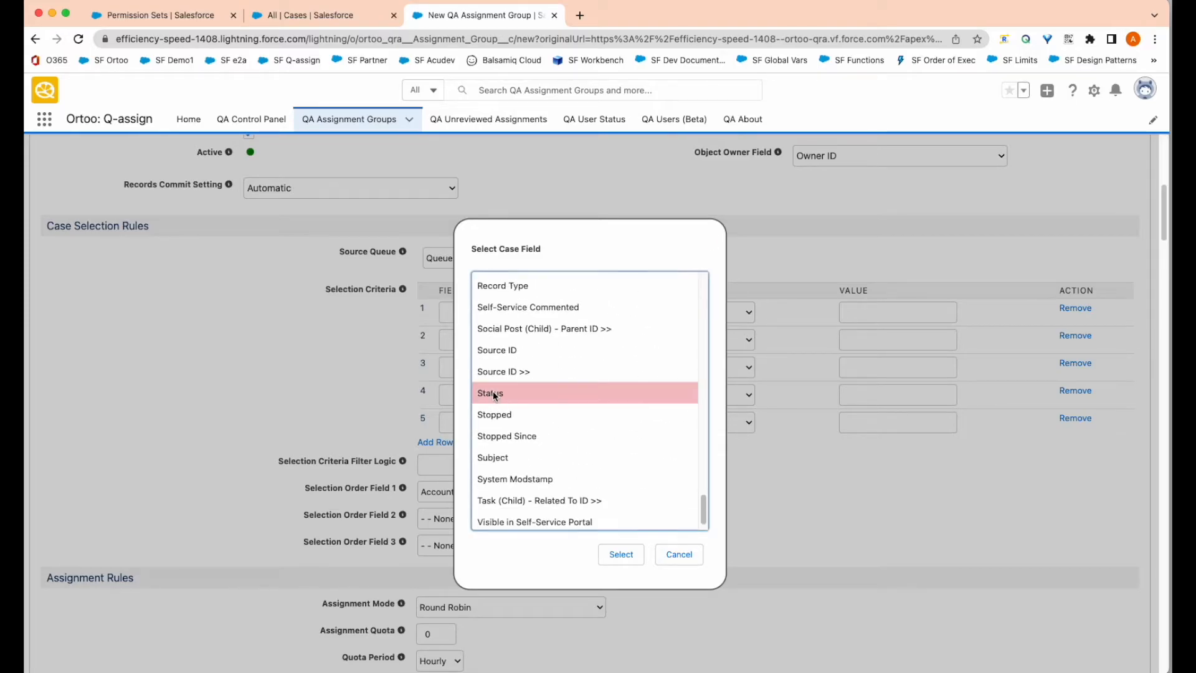
{"action": "left_click", "coordinate": [631, 560]}
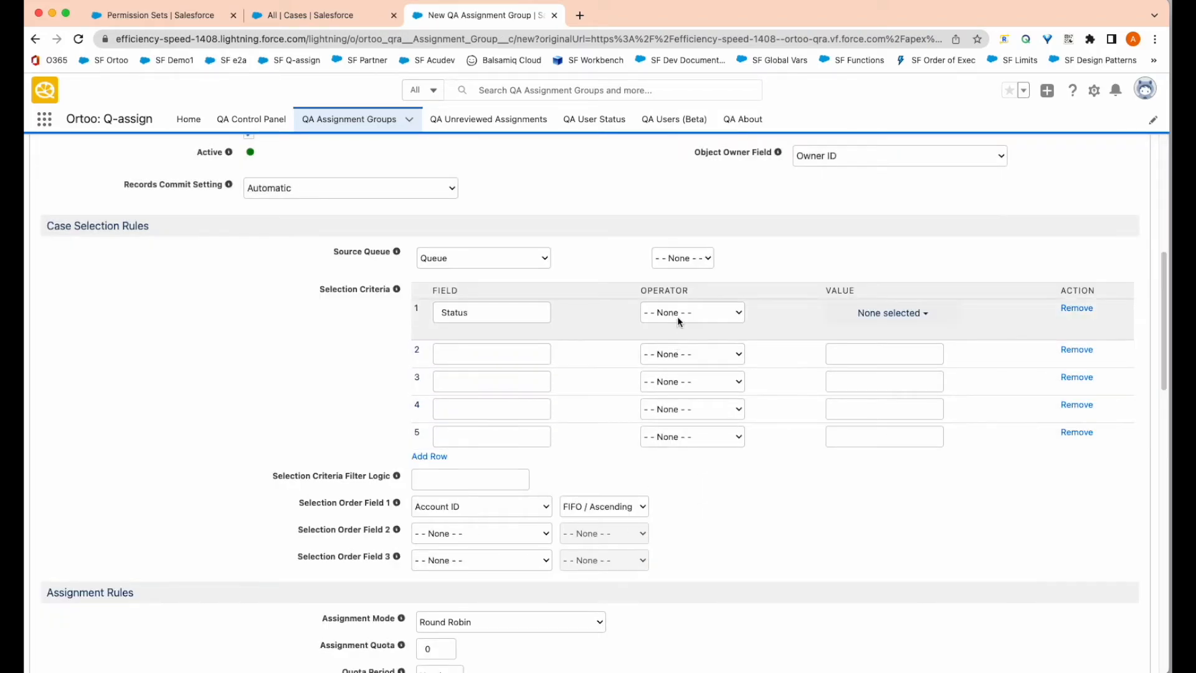
{"action": "left_click", "coordinate": [678, 316]}
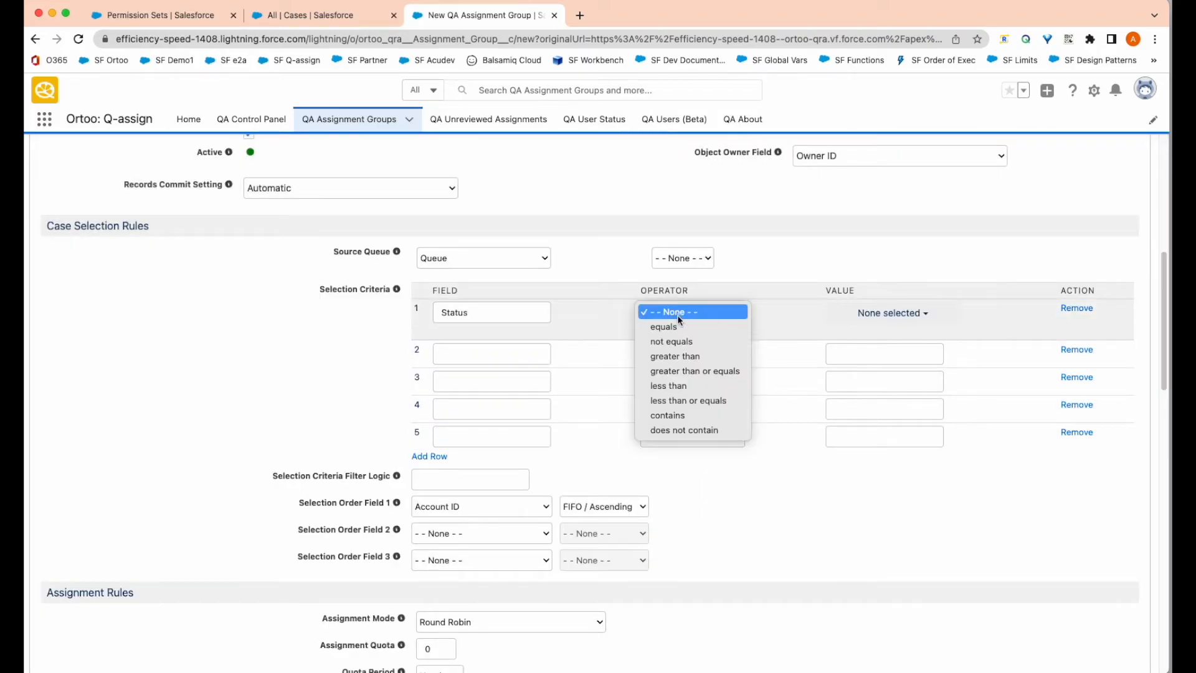
{"action": "left_click", "coordinate": [677, 326]}
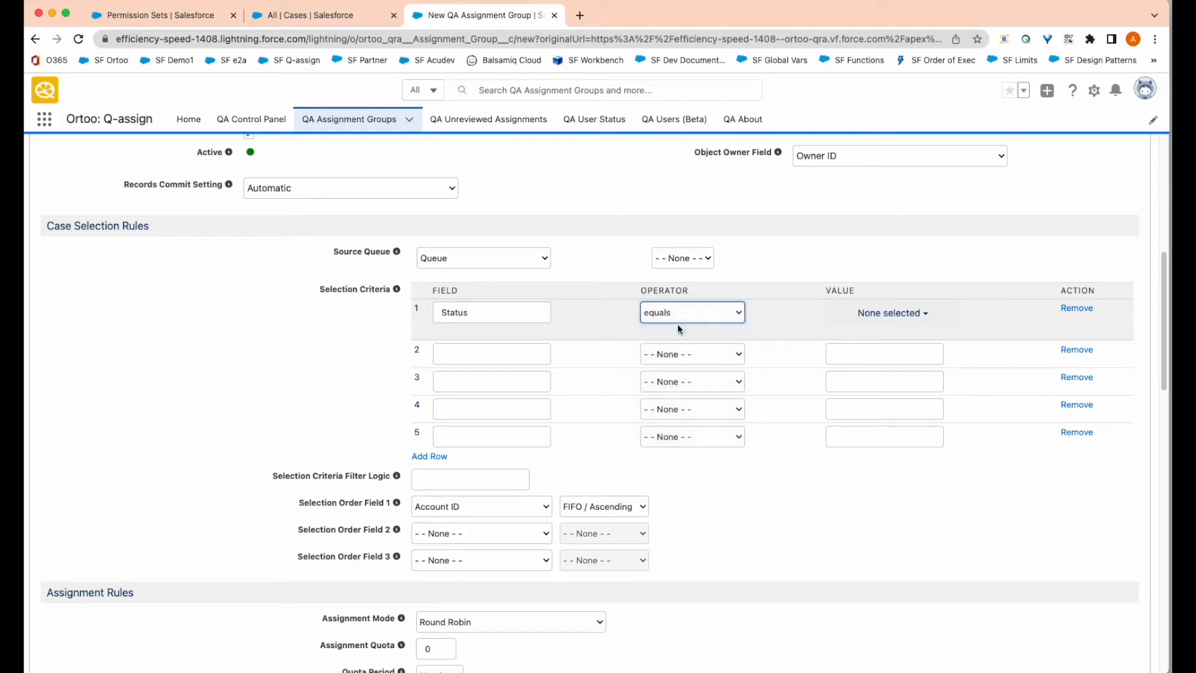
{"action": "left_click", "coordinate": [892, 314]}
{"action": "left_click", "coordinate": [833, 335]}
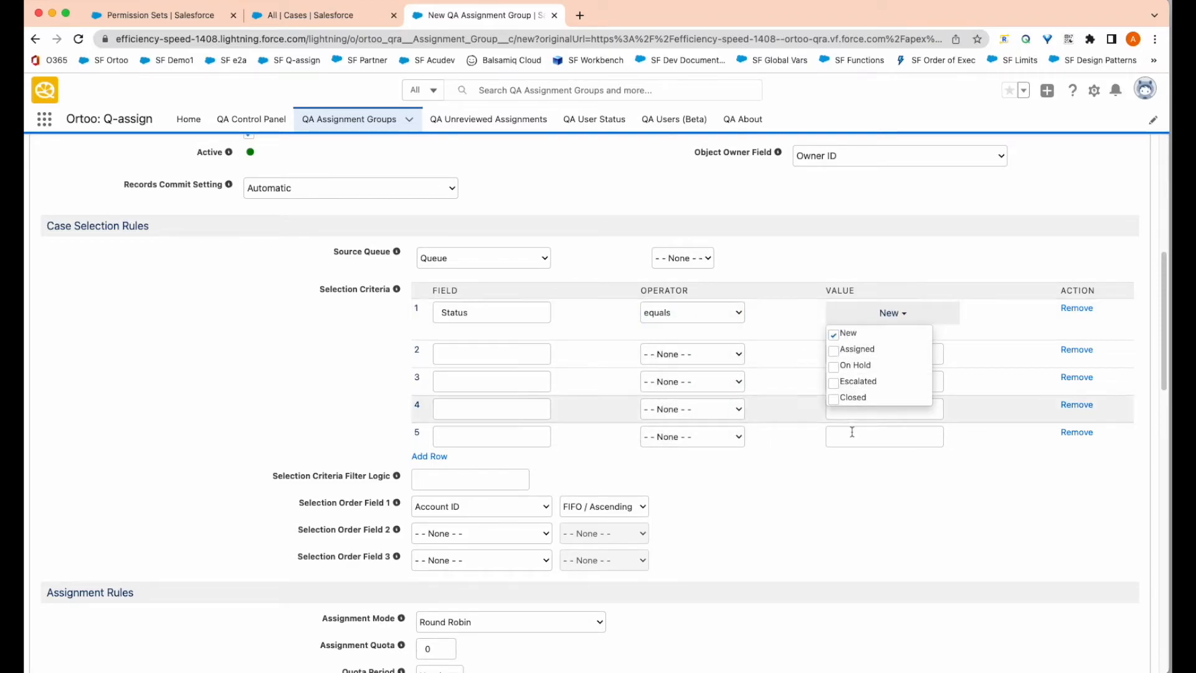
{"action": "left_click", "coordinate": [859, 484]}
Keep Round Robin as the assignment mode with the default assignment rules, and save the assignment group
{"action": "scroll", "coordinate": [675, 461], "scroll_direction": "down", "scroll_amount": 3}
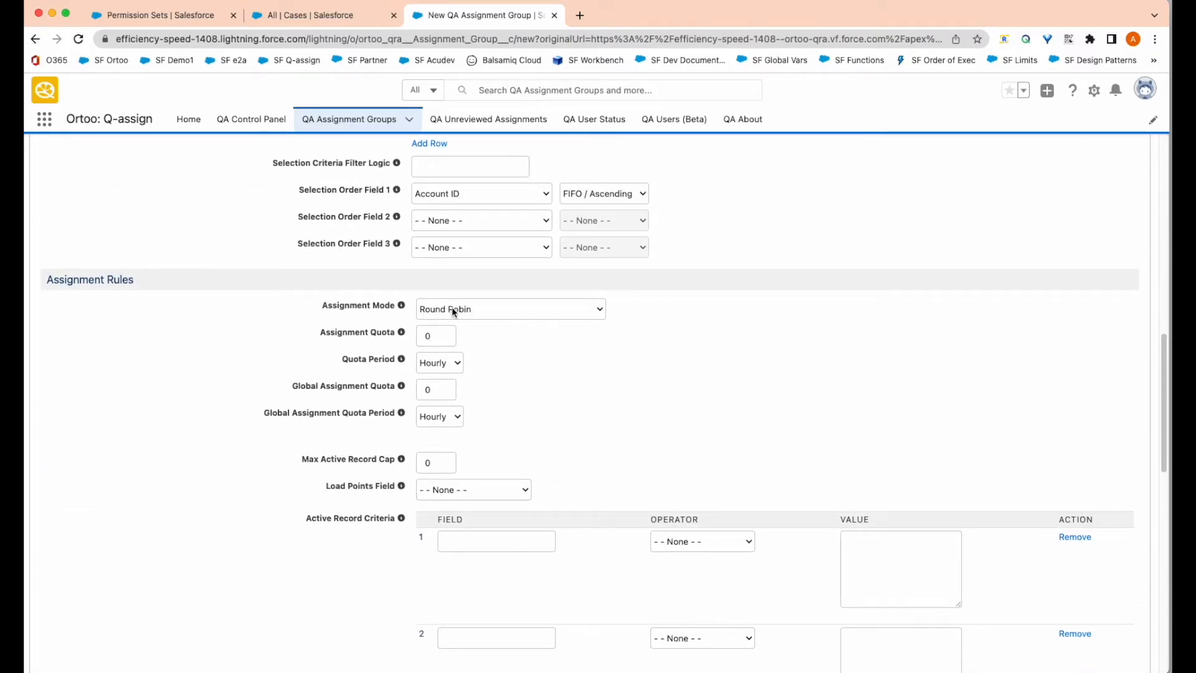
{"action": "scroll", "coordinate": [586, 406], "scroll_direction": "down", "scroll_amount": 6}
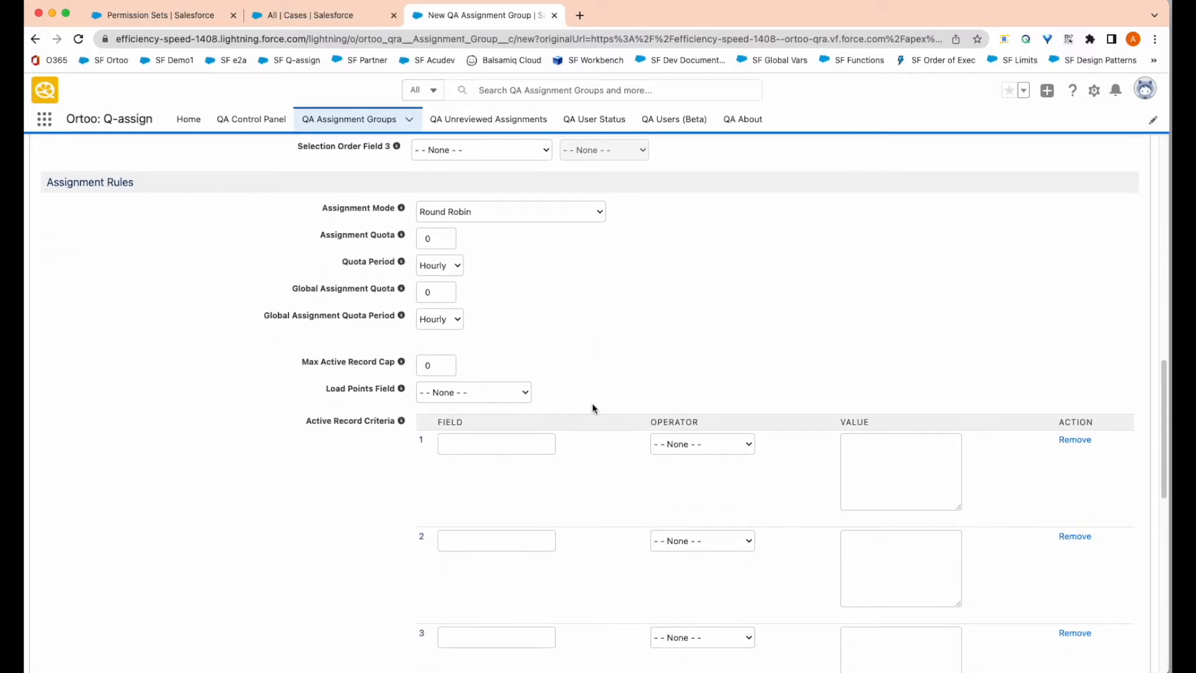
{"action": "scroll", "coordinate": [592, 408], "scroll_direction": "down", "scroll_amount": 6}
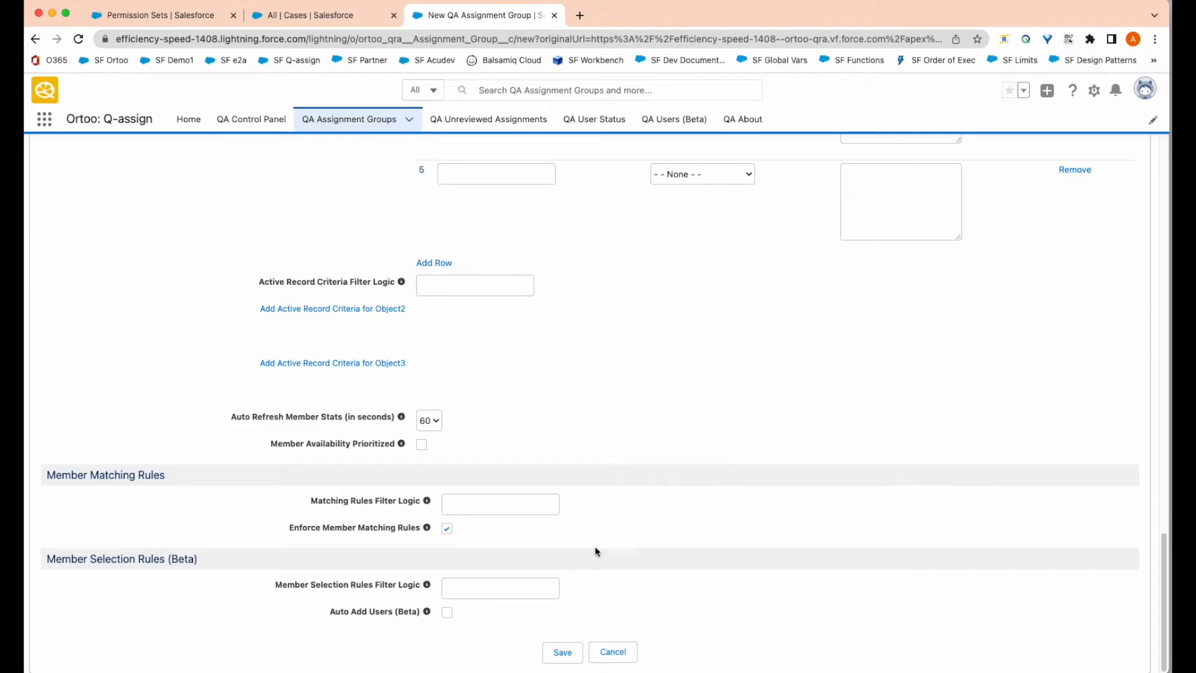
{"action": "left_click", "coordinate": [562, 653]}
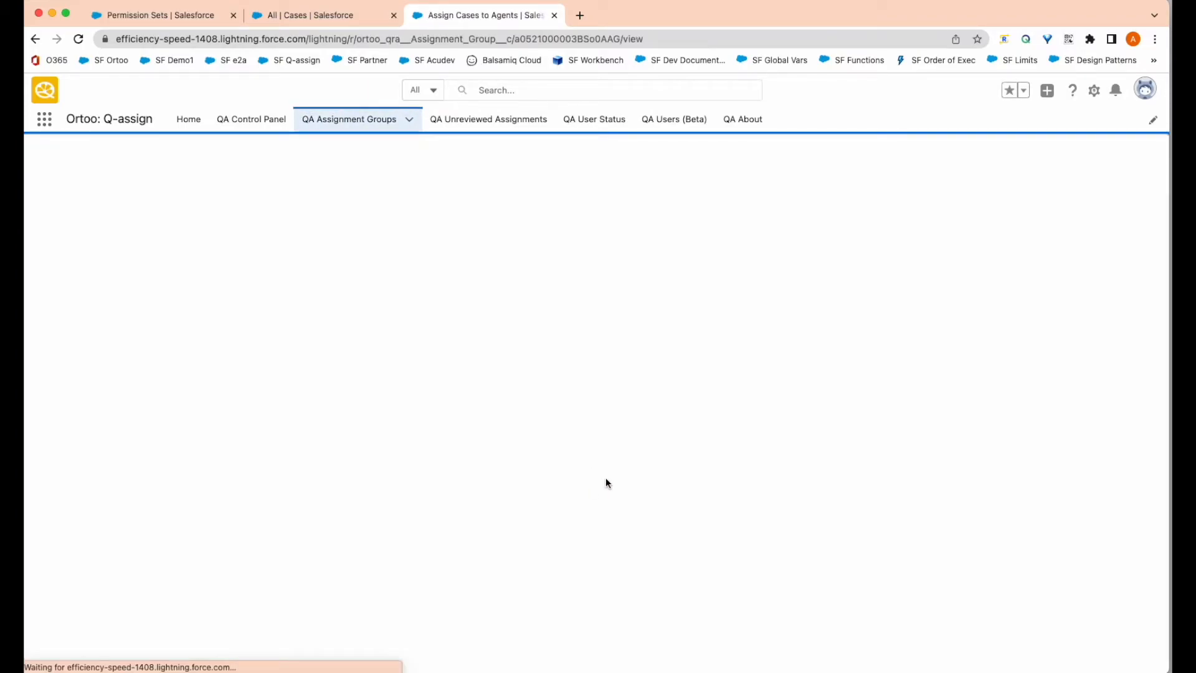
Create and save an action rule that updates the case's Status field to the fixed value "Assigned" whenever a case is assigned
{"action": "scroll", "coordinate": [477, 473], "scroll_direction": "down", "scroll_amount": 5}
{"action": "scroll", "coordinate": [479, 474], "scroll_direction": "down", "scroll_amount": 12}
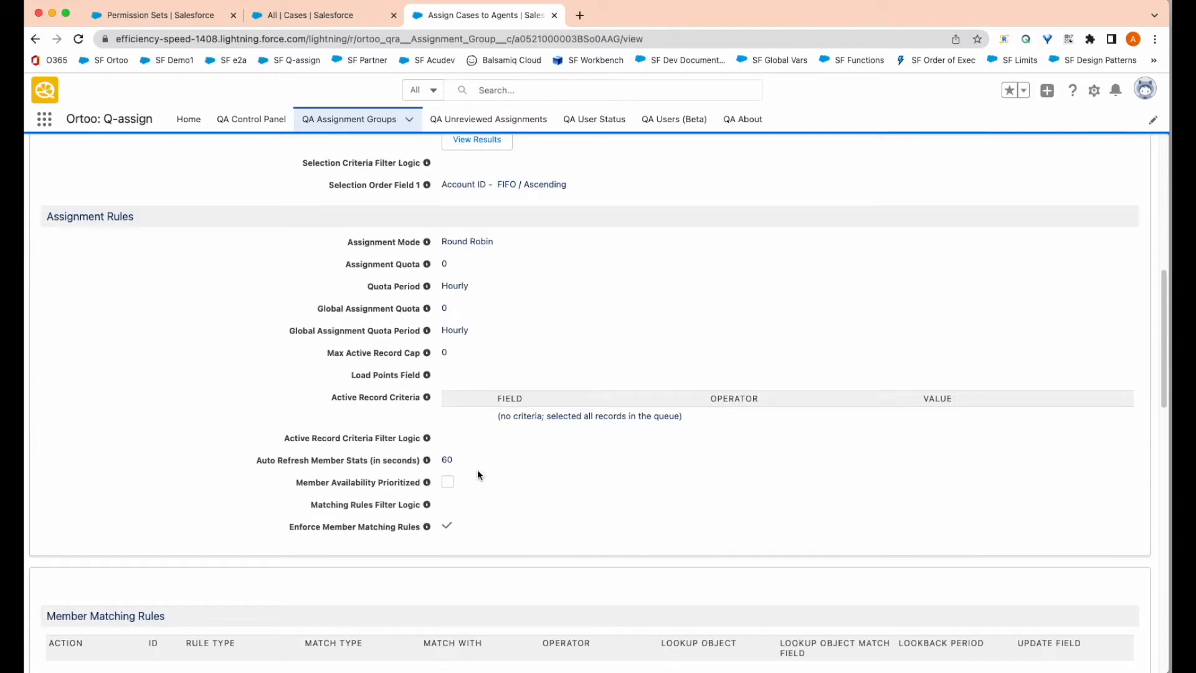
{"action": "scroll", "coordinate": [477, 469], "scroll_direction": "down", "scroll_amount": 1}
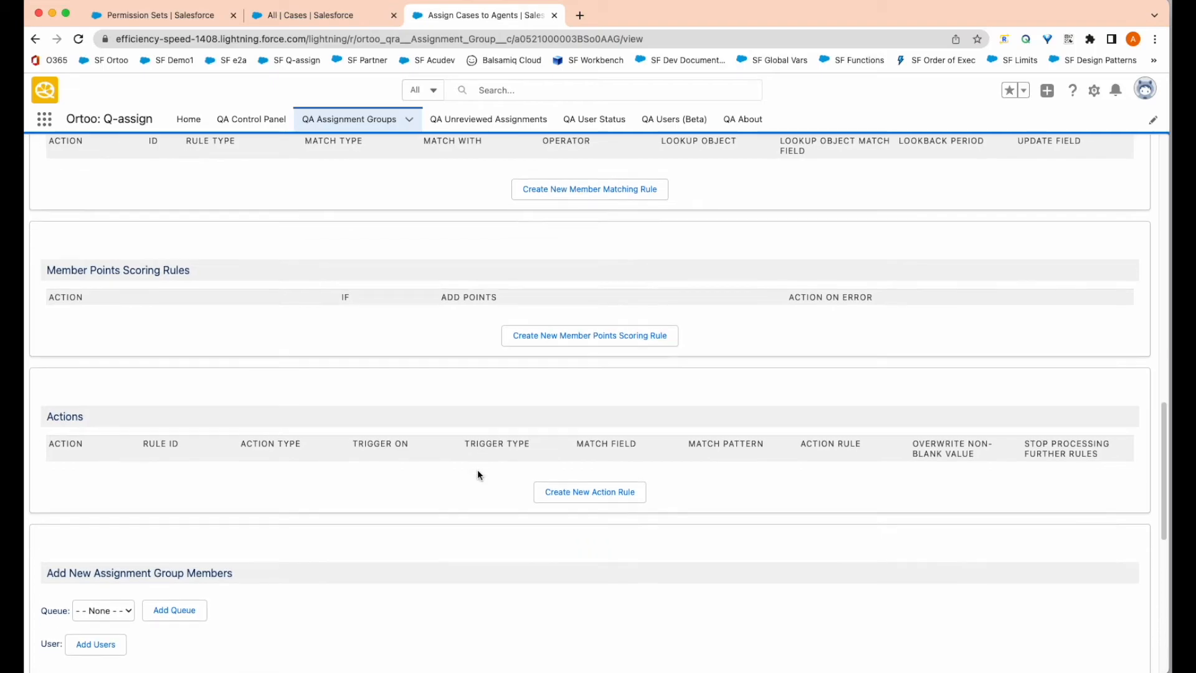
{"action": "left_click", "coordinate": [584, 497]}
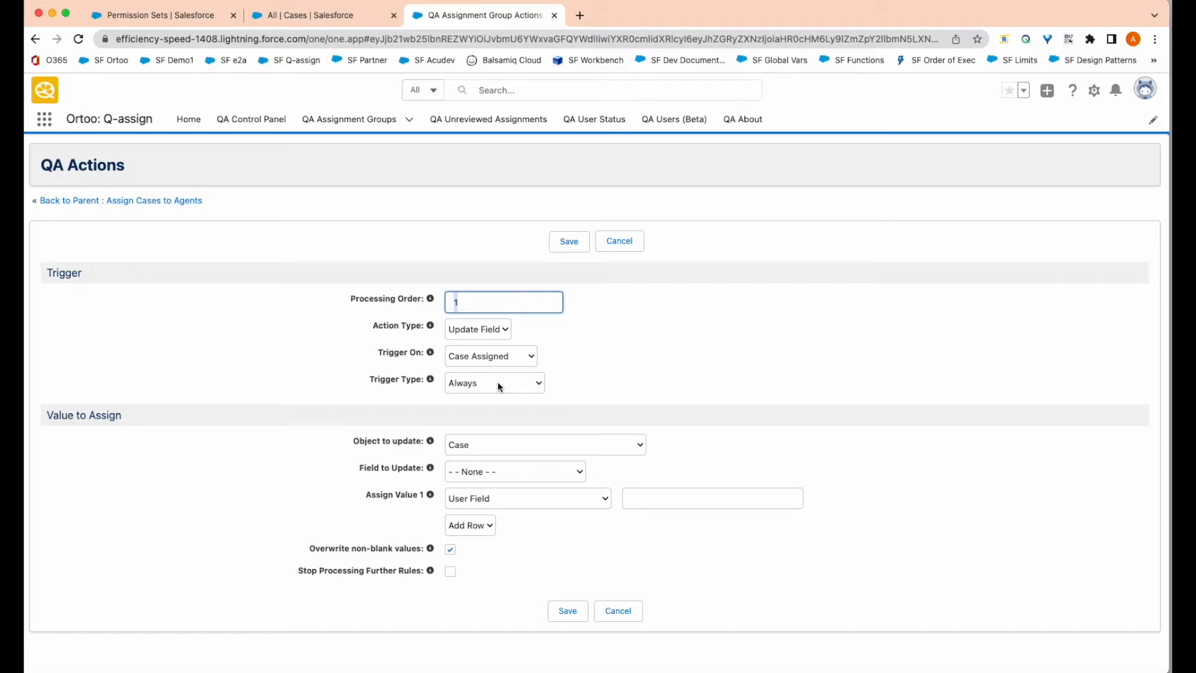
{"action": "left_click", "coordinate": [512, 471]}
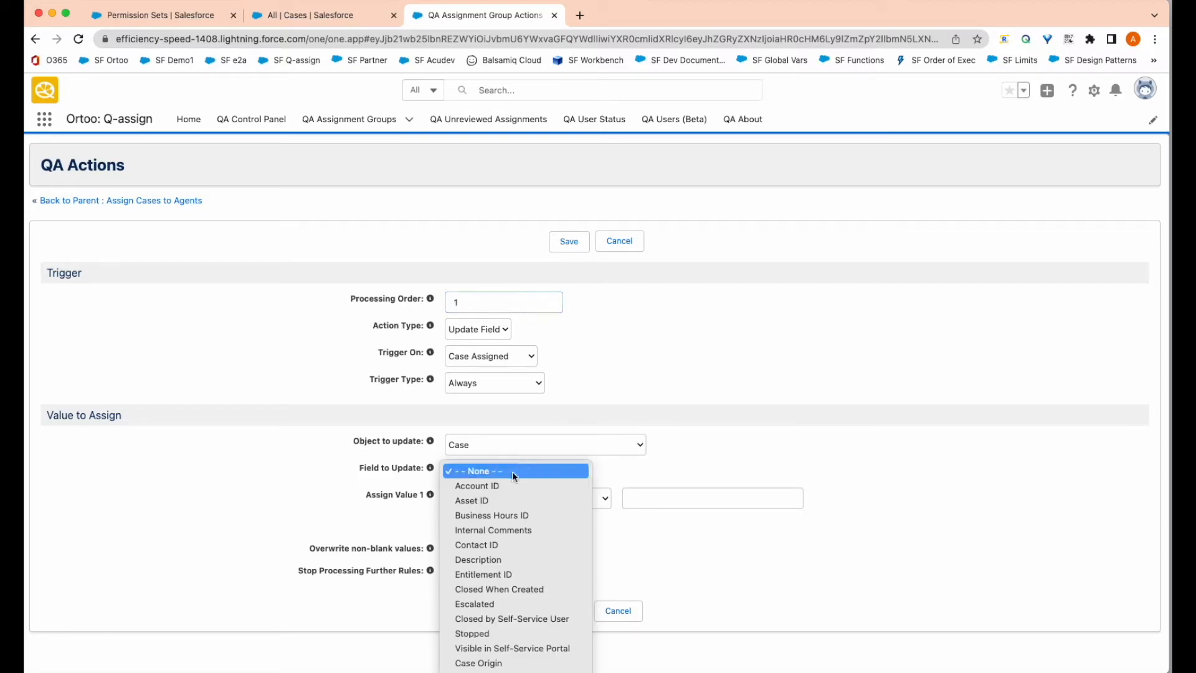
{"action": "scroll", "coordinate": [526, 519], "scroll_direction": "down", "scroll_amount": 5}
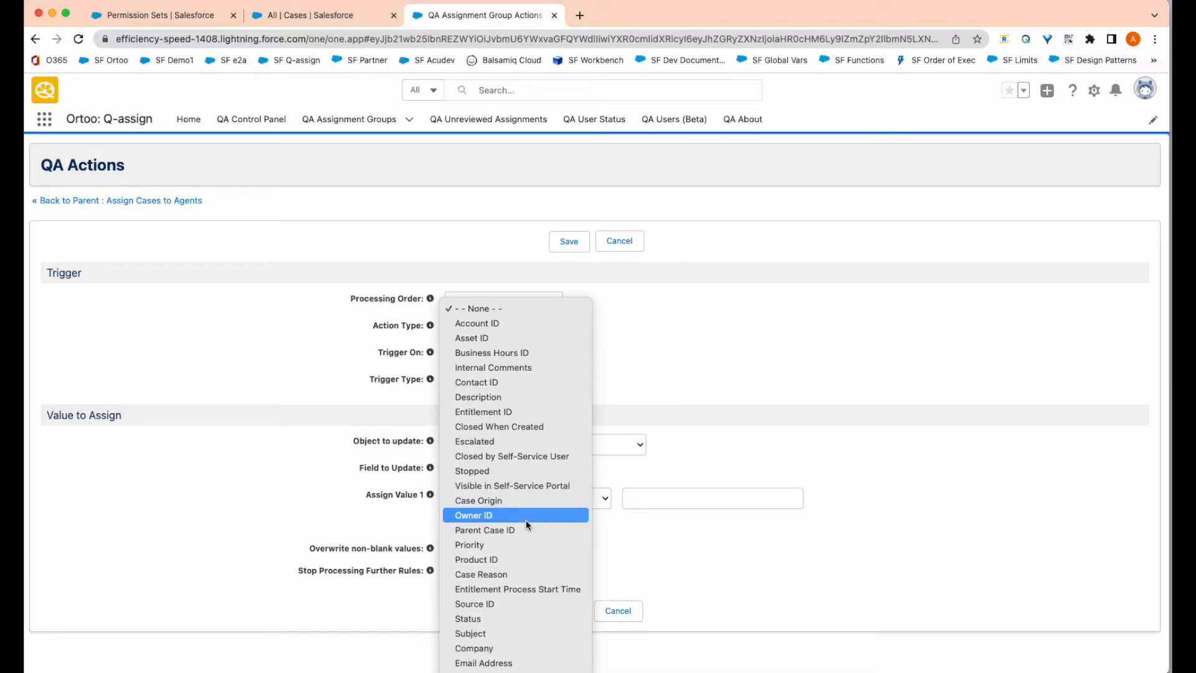
{"action": "left_click", "coordinate": [475, 590]}
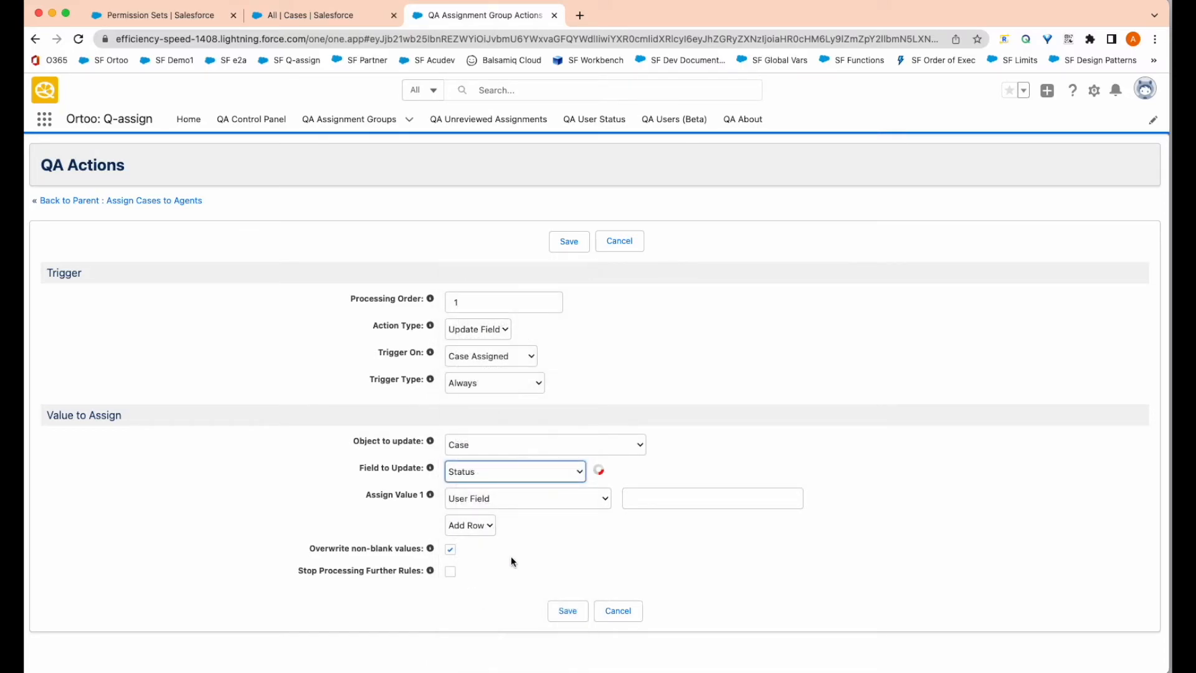
{"action": "left_click", "coordinate": [508, 501]}
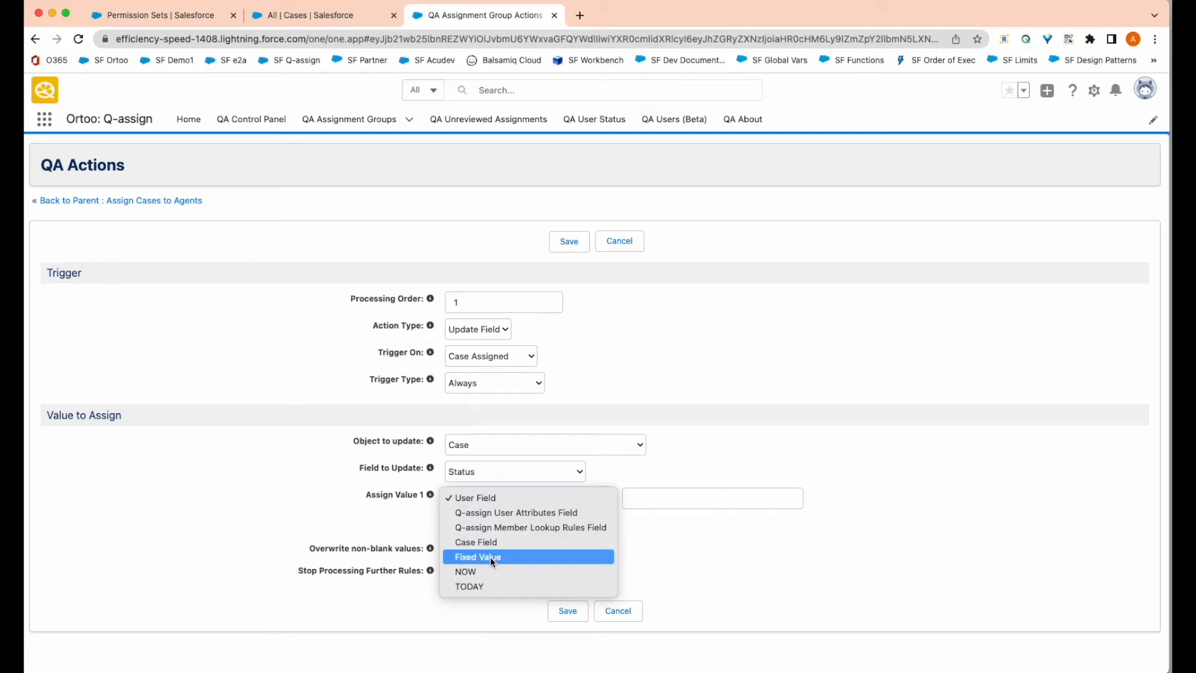
{"action": "left_click", "coordinate": [491, 557]}
{"action": "left_click", "coordinate": [657, 501]}
{"action": "type", "text": "Assigned"}
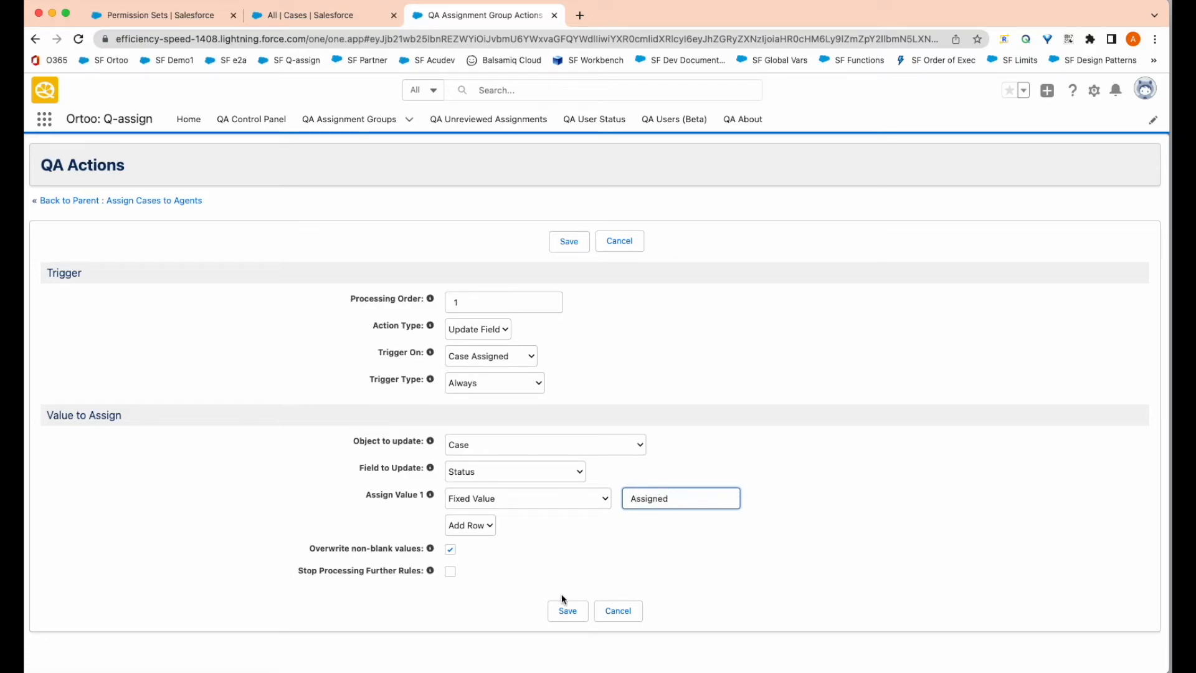
{"action": "left_click", "coordinate": [567, 612]}
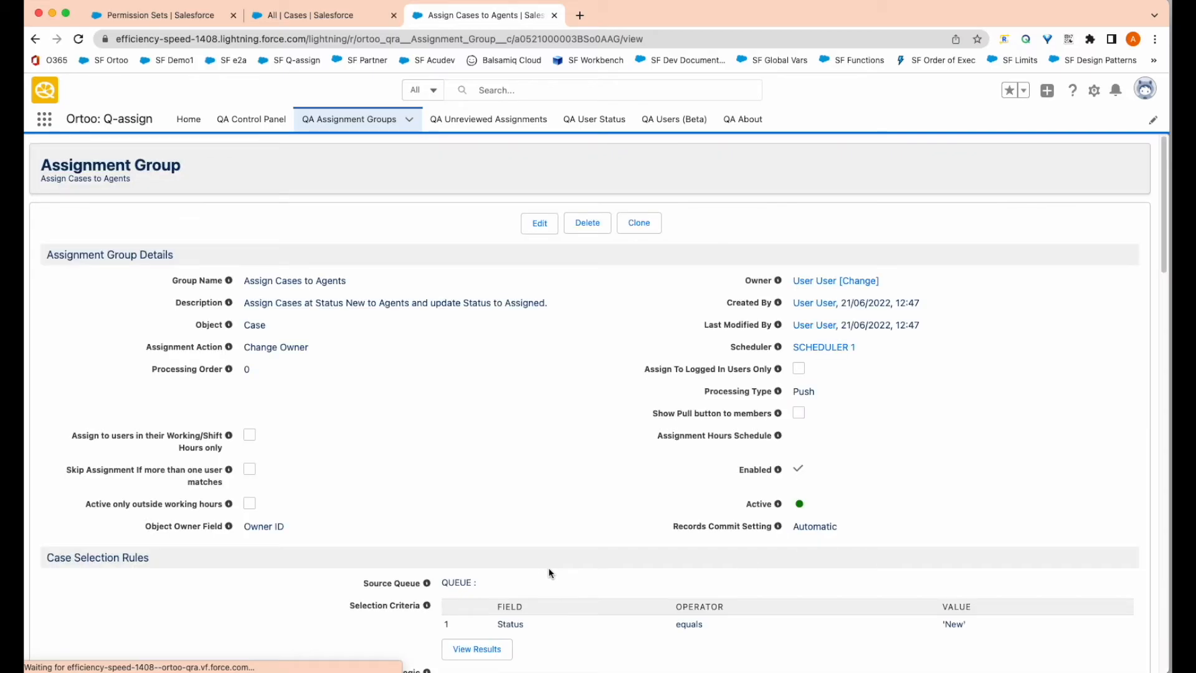
Add the two agent users as members of the assignment group and check the group members list
{"action": "scroll", "coordinate": [541, 528], "scroll_direction": "down", "scroll_amount": 1}
{"action": "scroll", "coordinate": [542, 529], "scroll_direction": "down", "scroll_amount": 15}
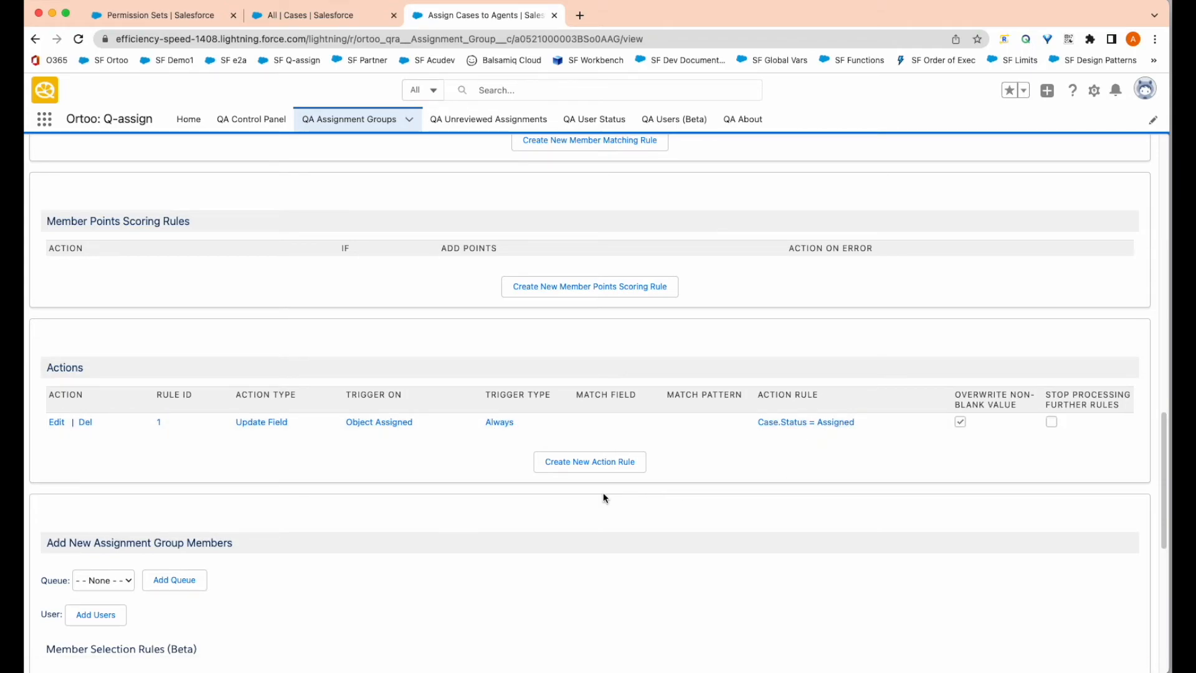
{"action": "scroll", "coordinate": [603, 496], "scroll_direction": "down", "scroll_amount": 3}
{"action": "scroll", "coordinate": [603, 498], "scroll_direction": "down", "scroll_amount": 2}
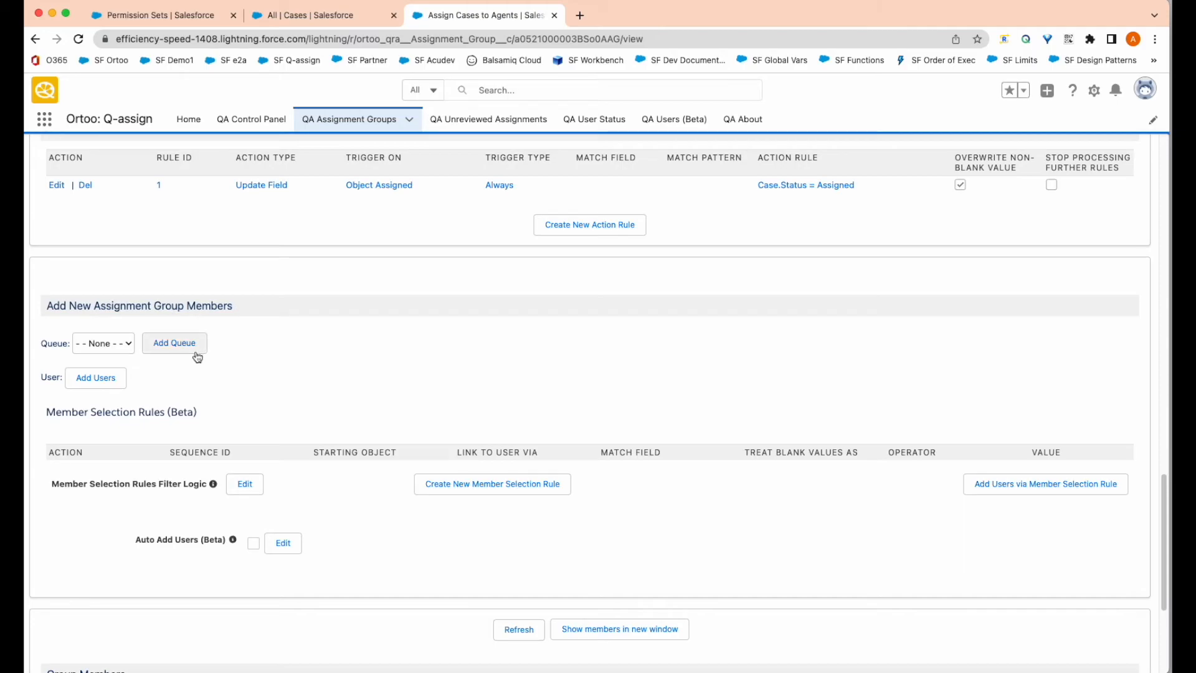
{"action": "left_click", "coordinate": [90, 379]}
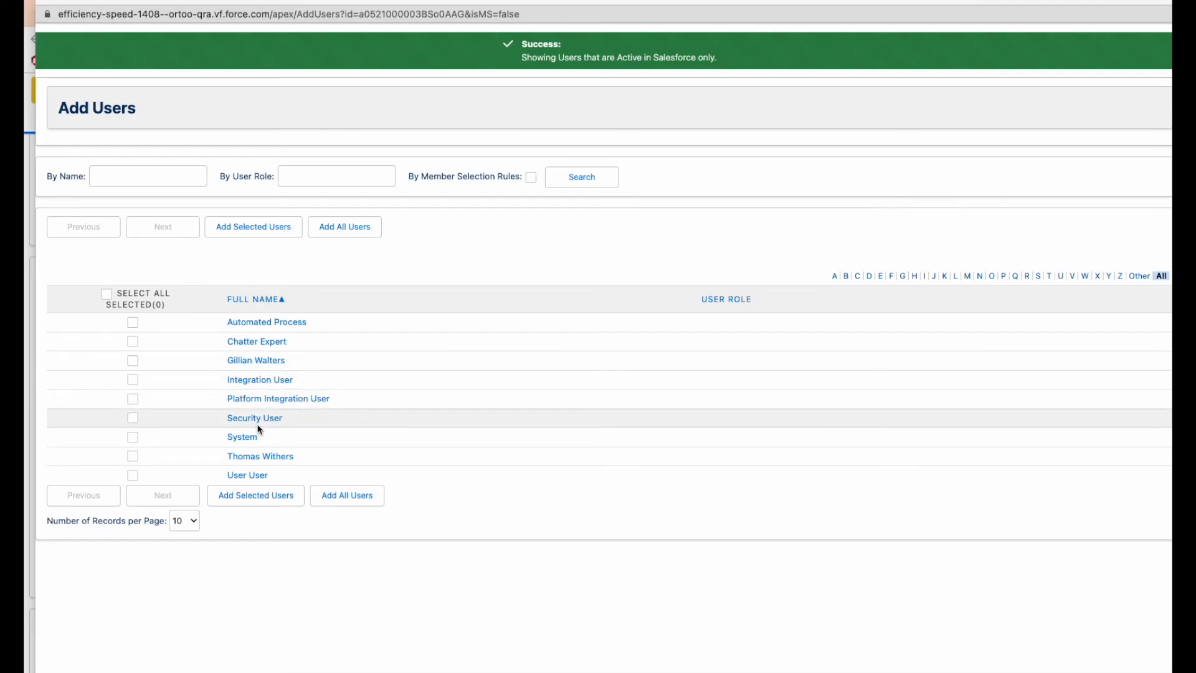
{"action": "left_click", "coordinate": [133, 456]}
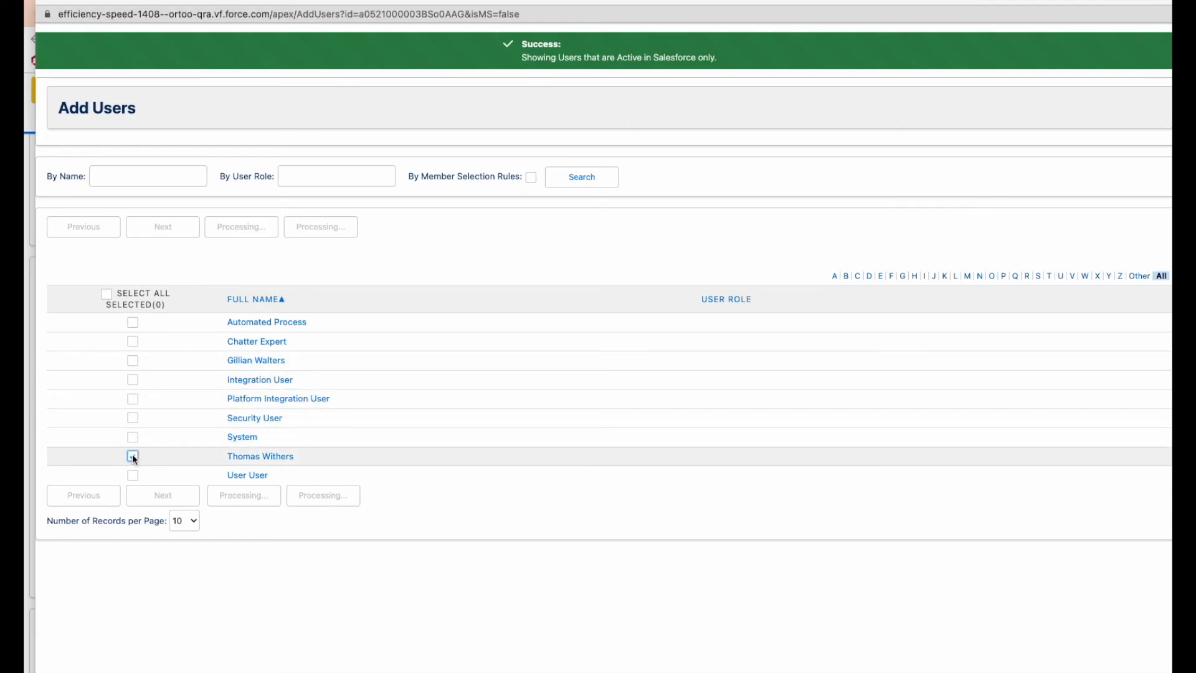
{"action": "left_click", "coordinate": [132, 362]}
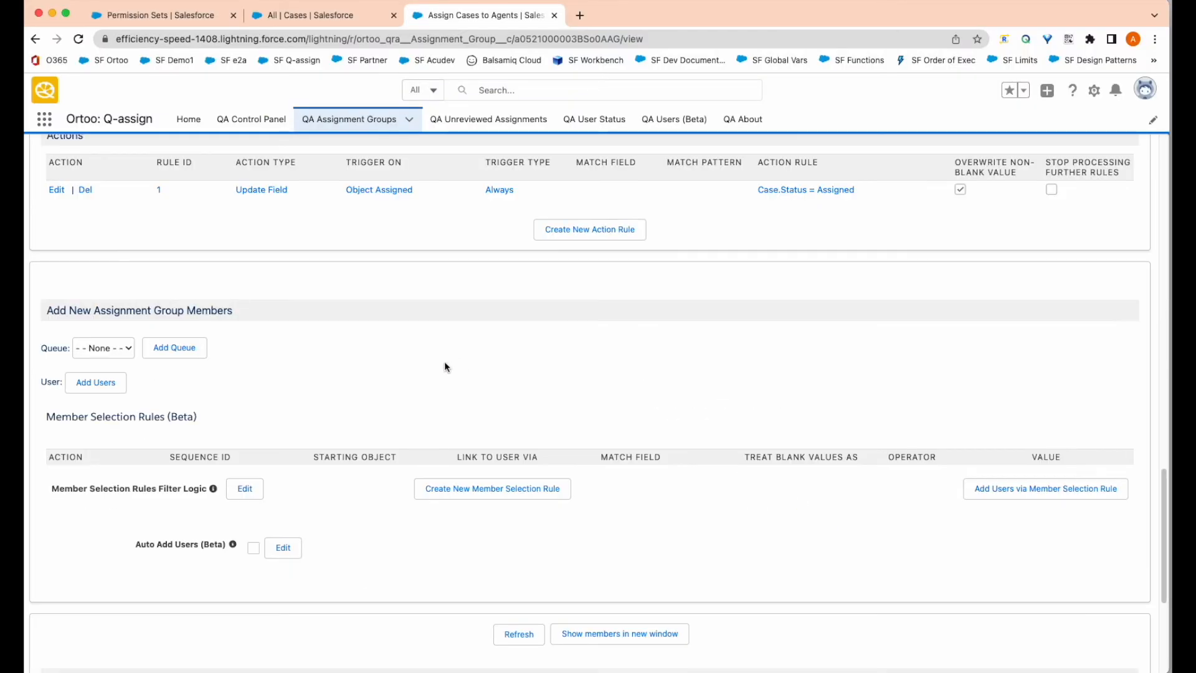
{"action": "scroll", "coordinate": [499, 357], "scroll_direction": "down", "scroll_amount": 5}
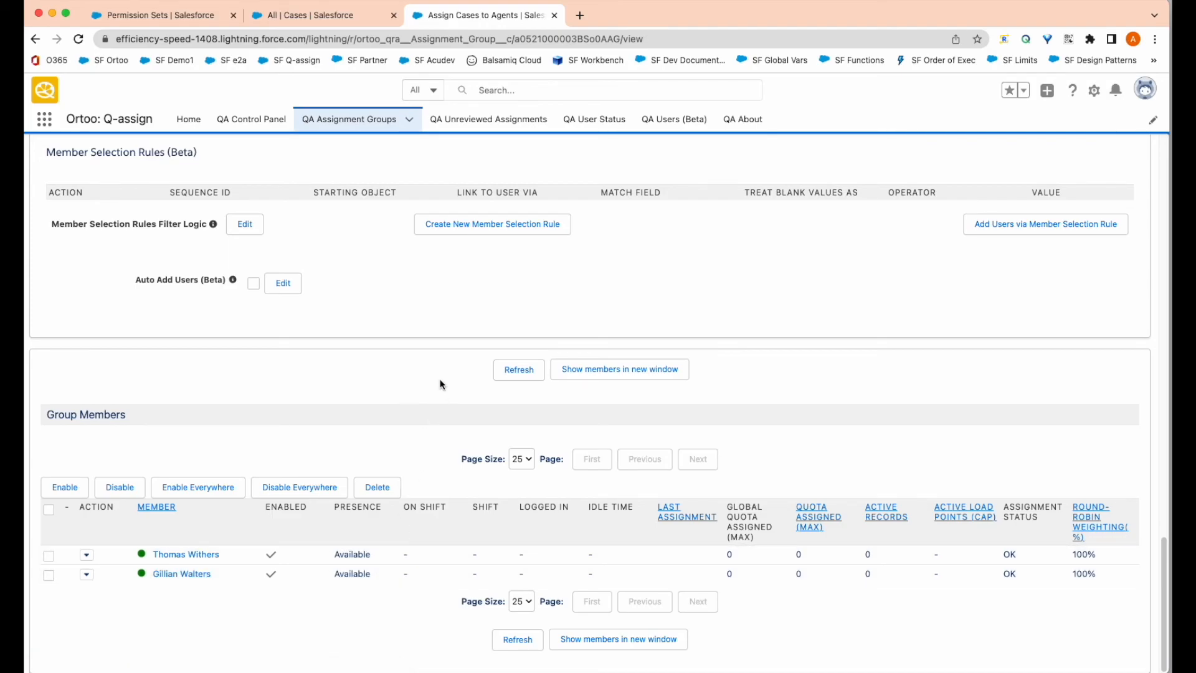
Return to the All cases list and refresh it to check each case's status and owner
{"action": "left_click", "coordinate": [330, 21]}
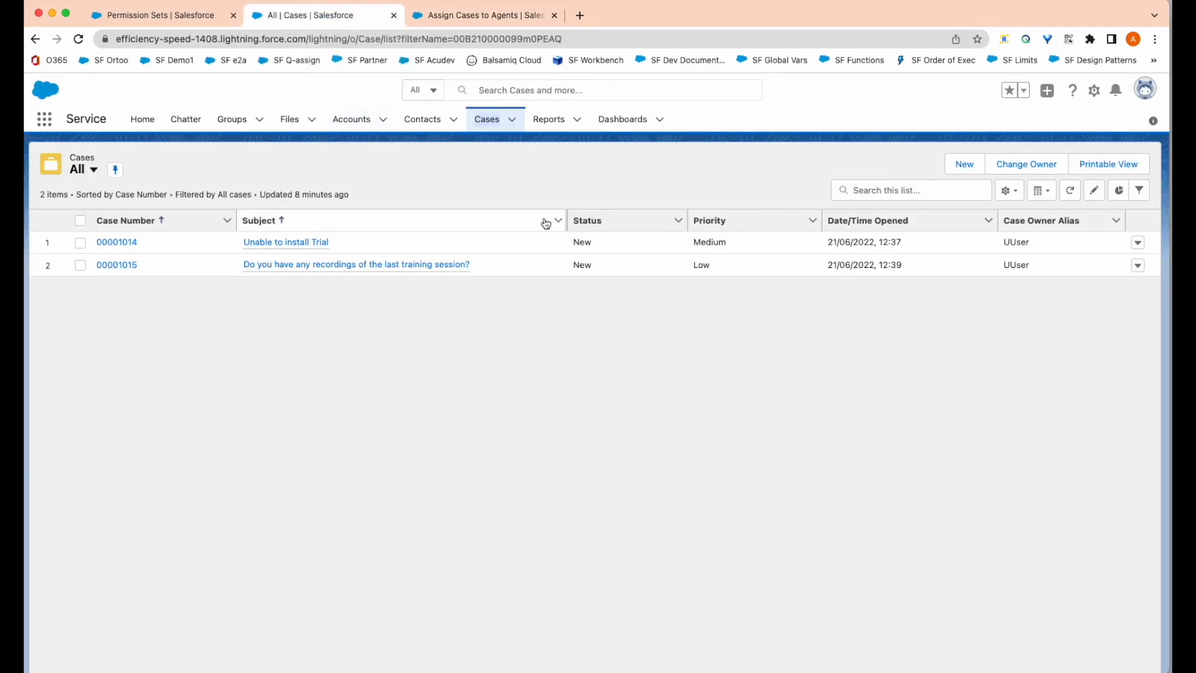
{"action": "left_click", "coordinate": [1072, 192]}
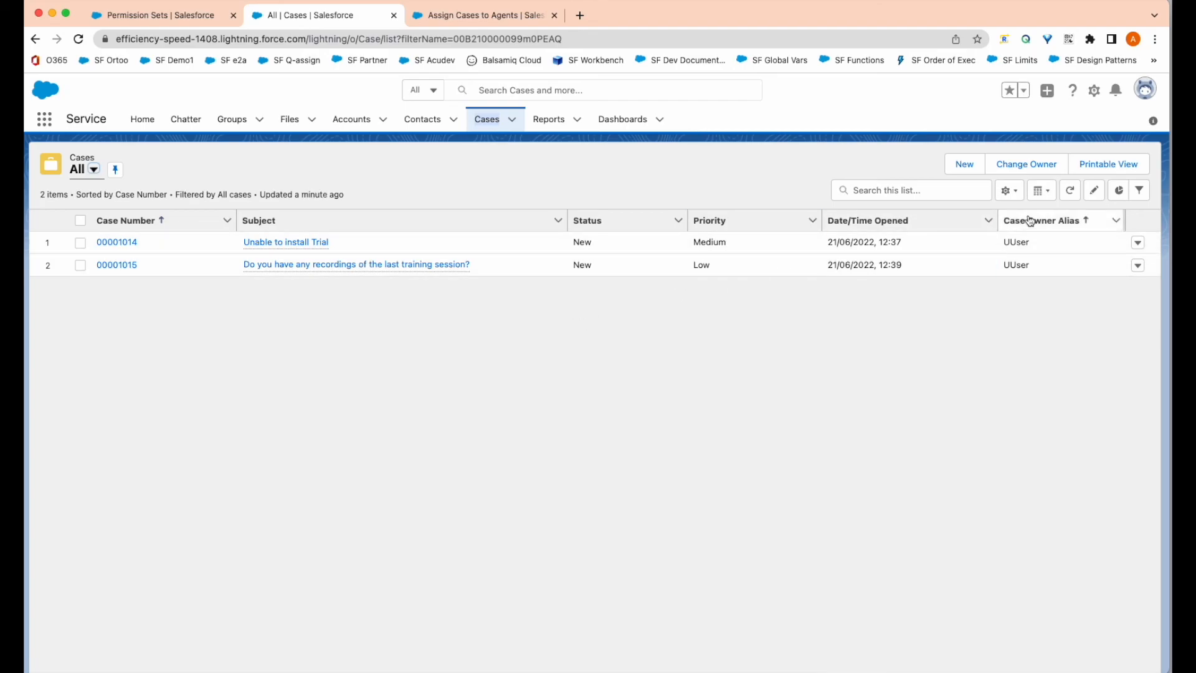
{"action": "left_click", "coordinate": [1071, 193]}
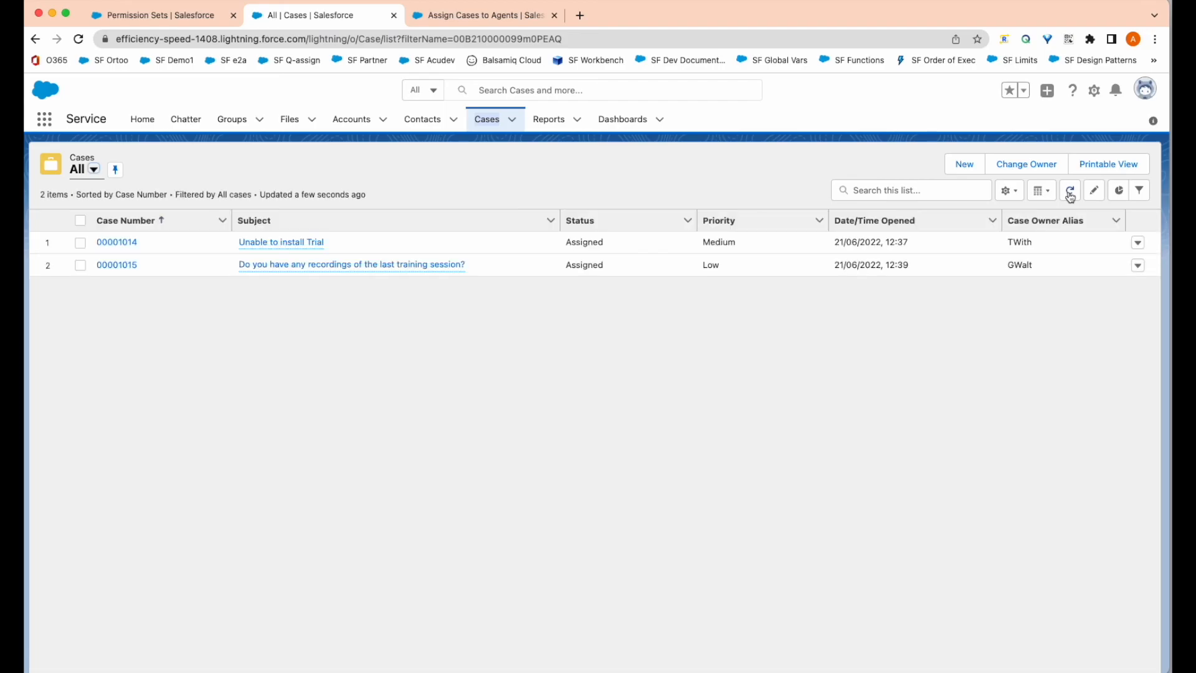